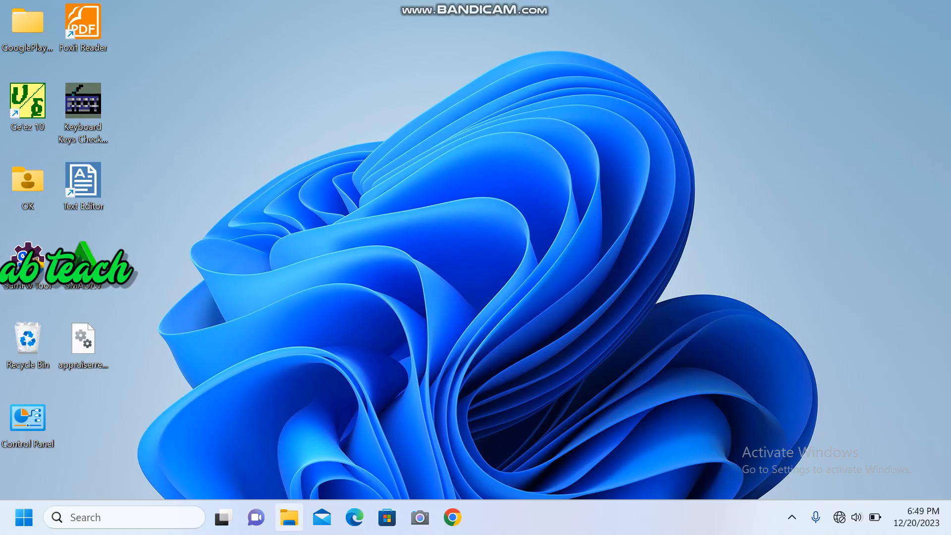
Step: Open the Win11_22H2_English_x64v2 archive from the Downloads folder and dismiss the web notice window
left_click(289, 518)
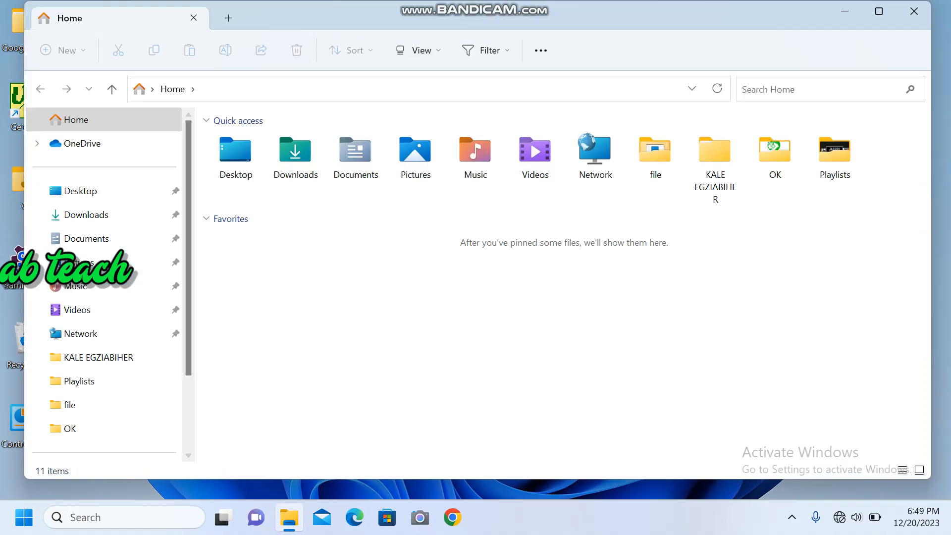
double_click(355, 153)
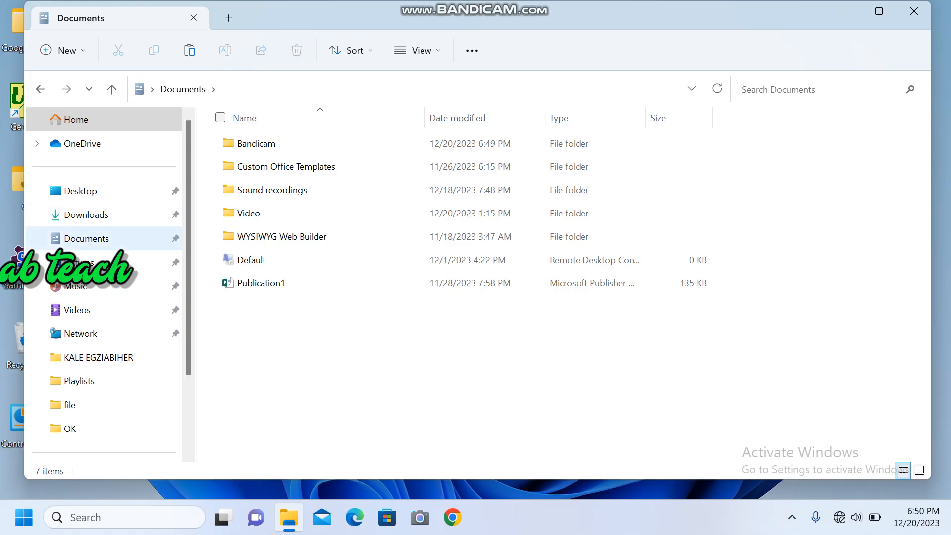
left_click(86, 214)
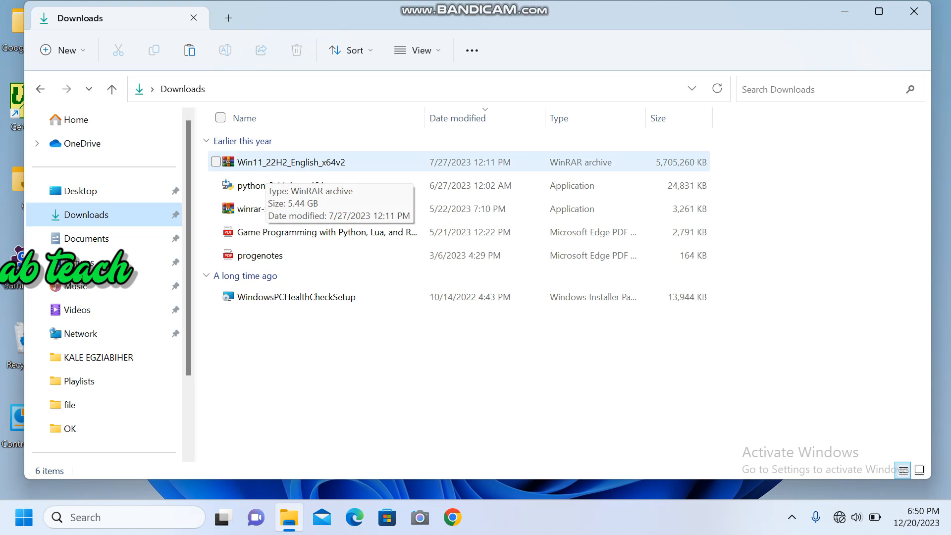
double_click(268, 164)
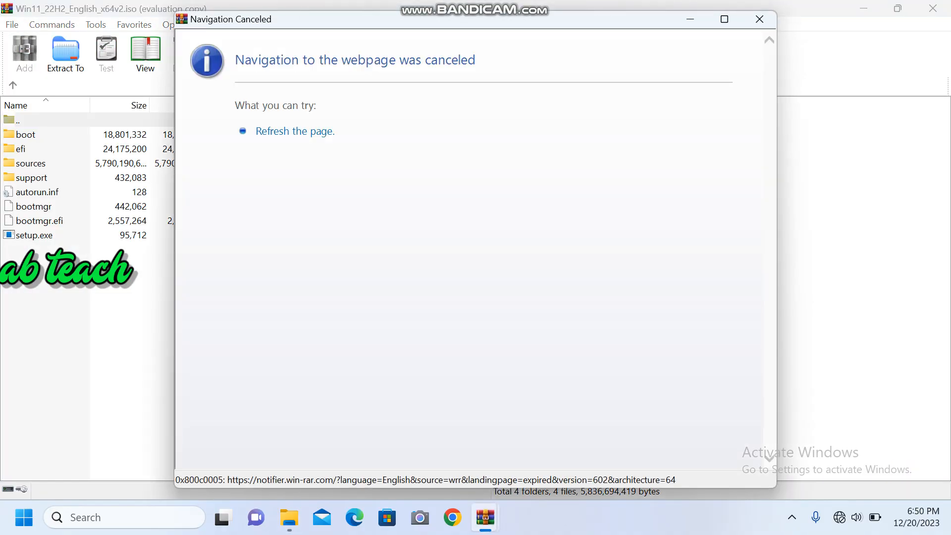
left_click(759, 19)
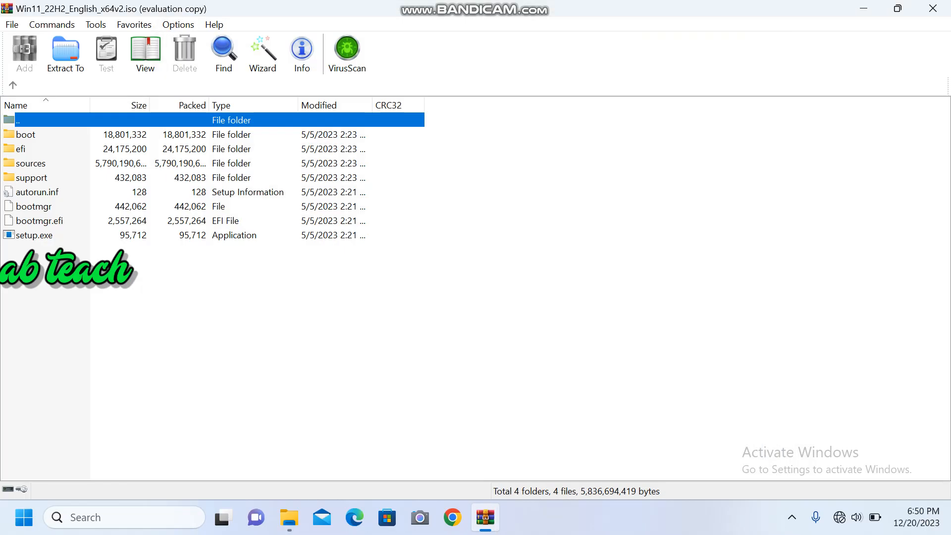
Step: Try to install Windows 11 by running setup.exe from the archive through the system requirements check, and close Setup
double_click(34, 235)
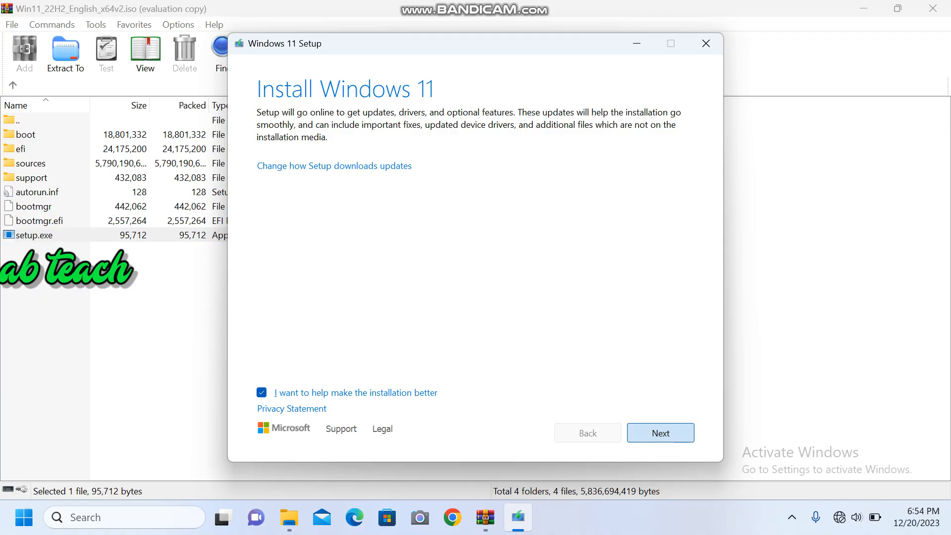
left_click(660, 433)
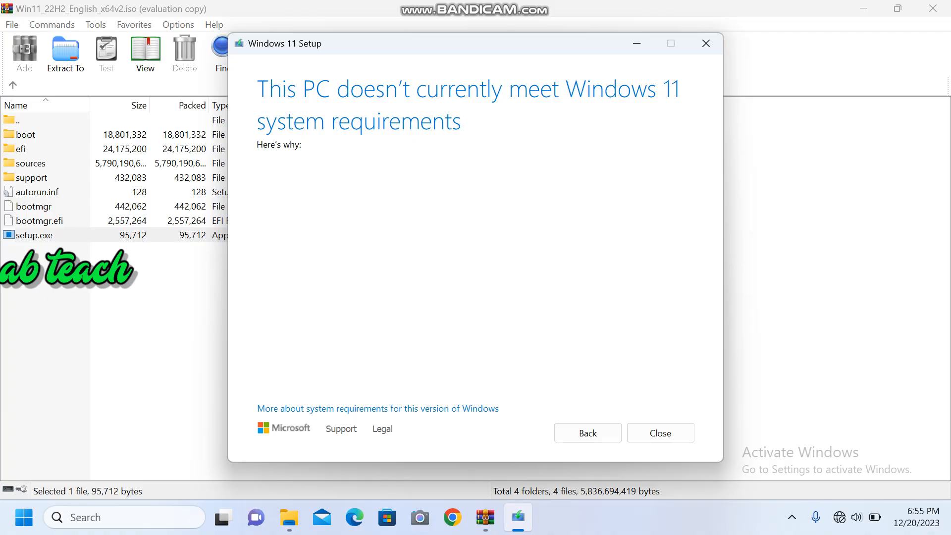
left_click(660, 433)
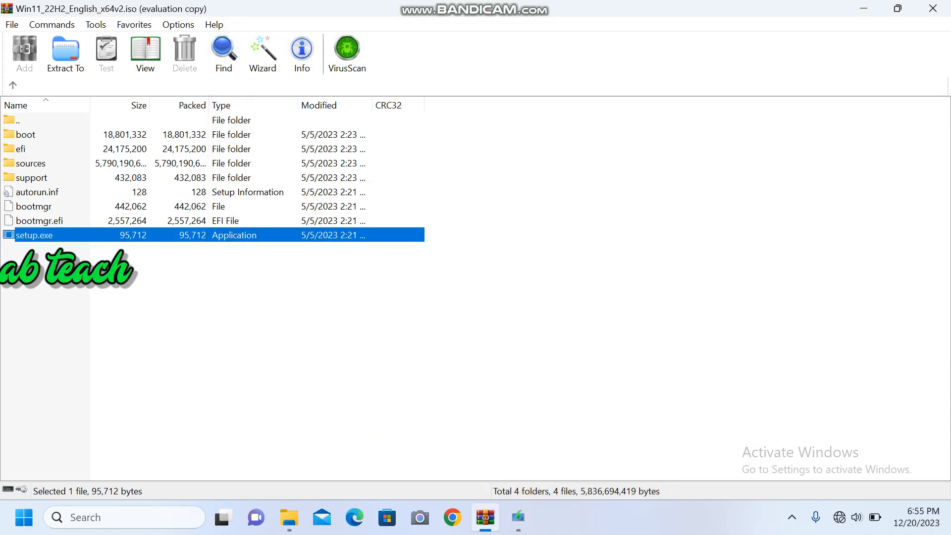
Step: Look through the archive's sources folder for appraiserres.dll and examine the commands available for that file
left_click(31, 164)
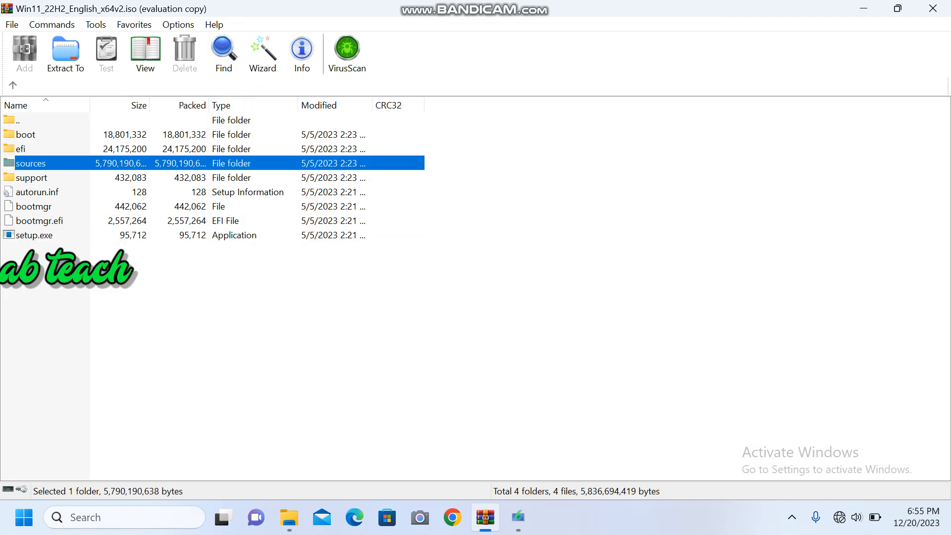
key("Return")
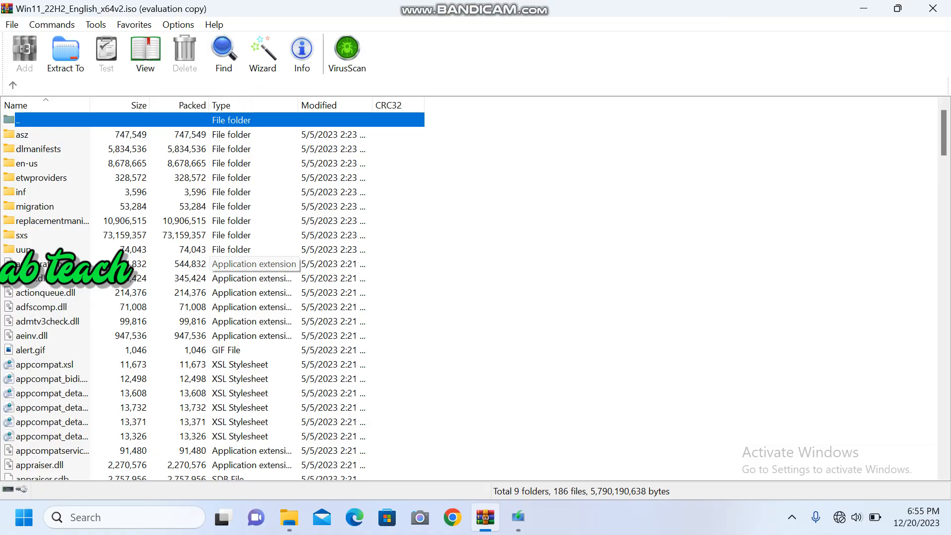
scroll(254, 263, "down", 20)
scroll(253, 263, "down", 8)
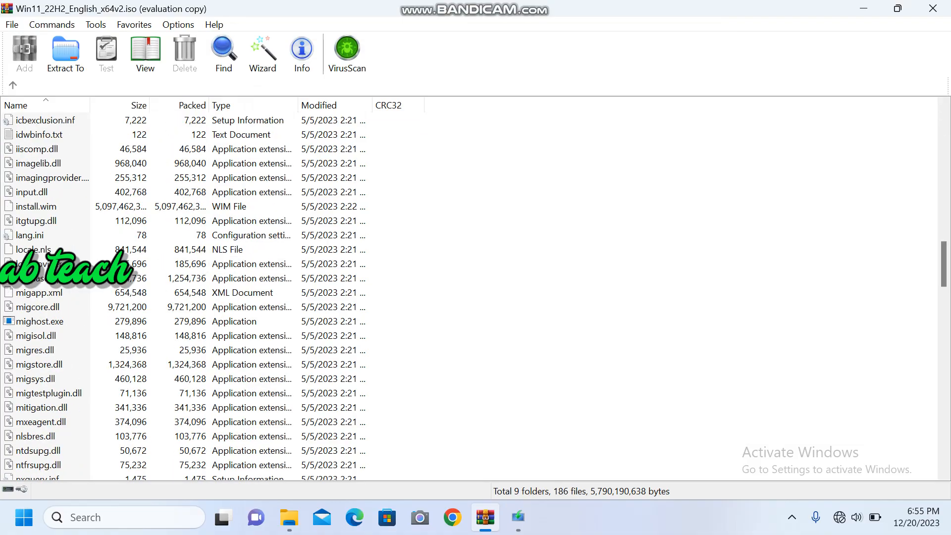
scroll(254, 264, "down", 8)
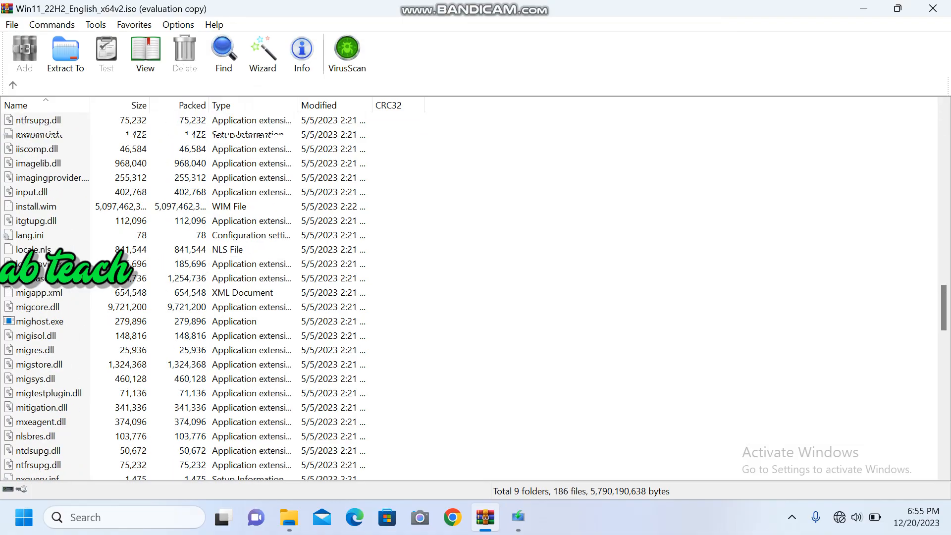
scroll(254, 264, "up", 16)
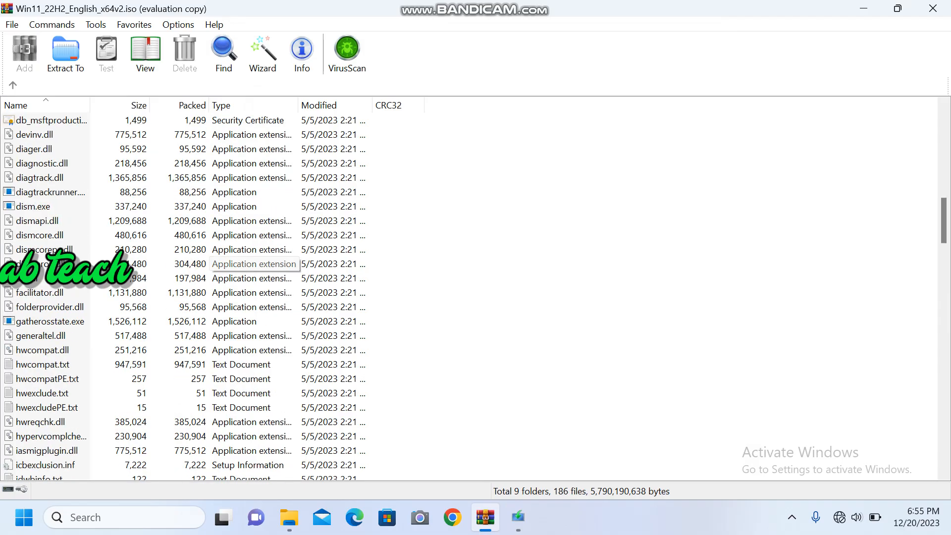
scroll(254, 264, "up", 15)
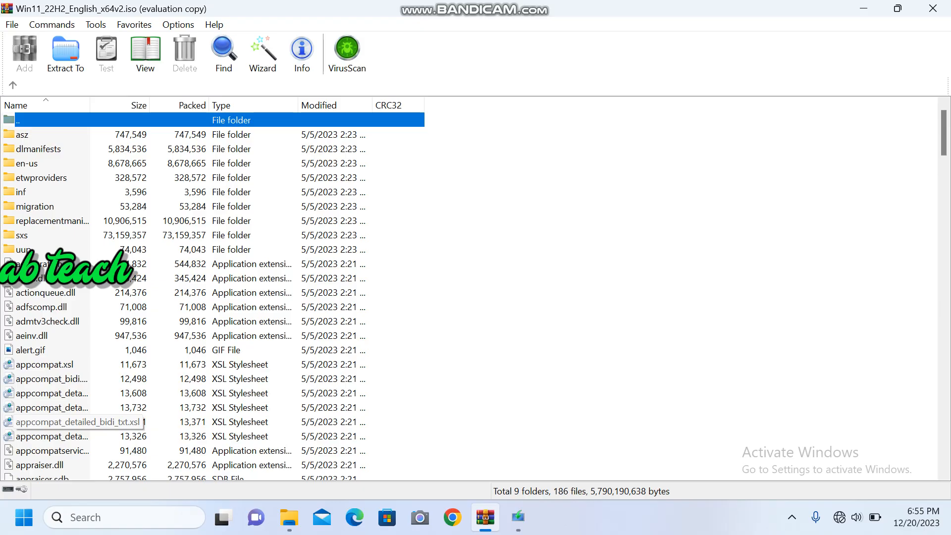
scroll(253, 287, "down", 15)
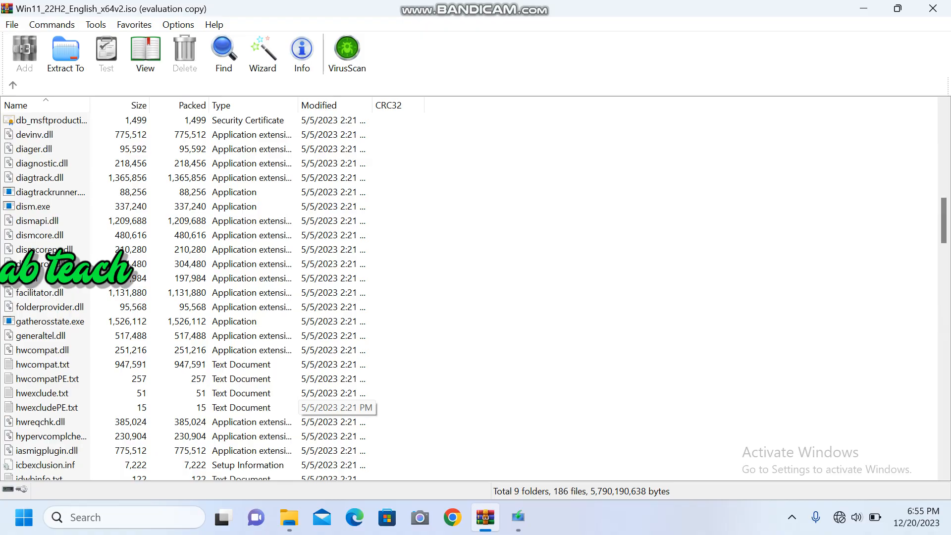
scroll(337, 407, "up", 8)
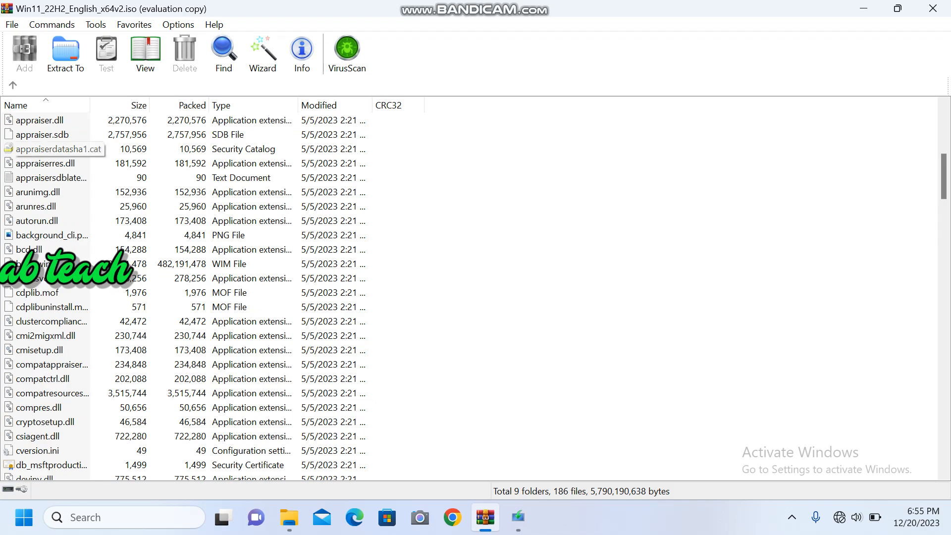
left_click(46, 164)
right_click(60, 158)
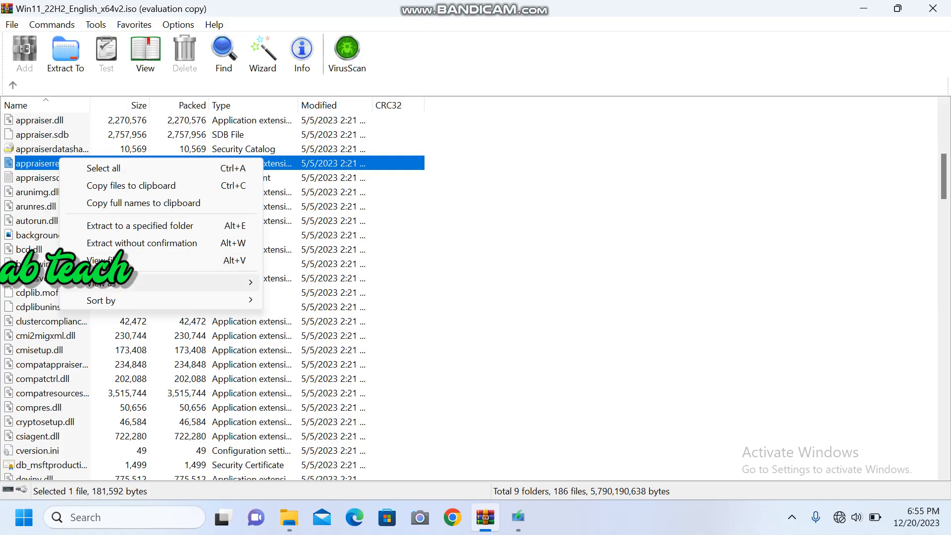
mouse_move(114, 283)
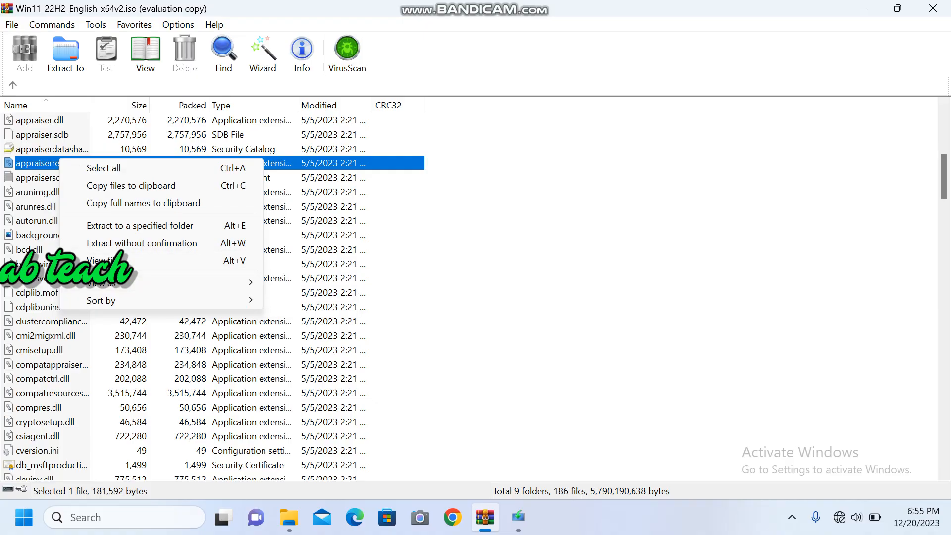
key("Escape")
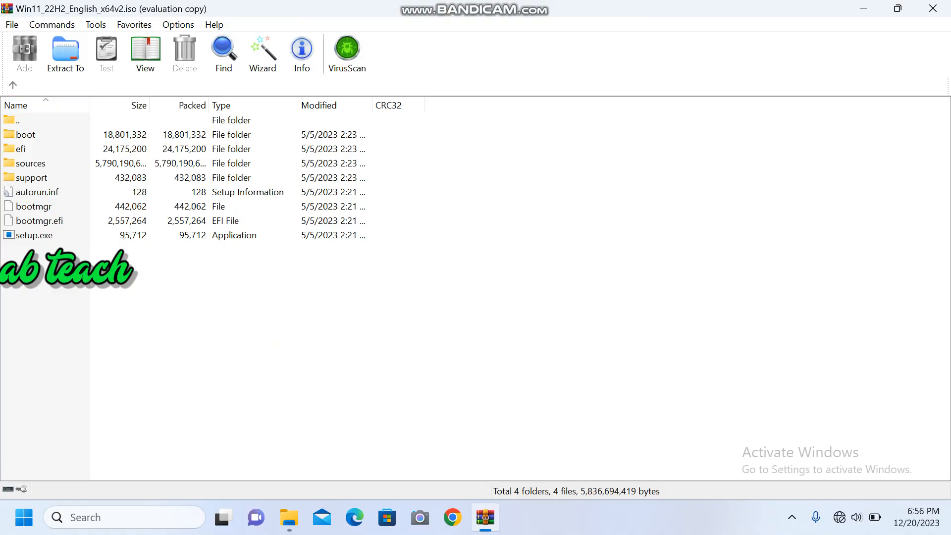
Step: Return to the Downloads folder and extract the Win11_22H2_English_x64v2.iso archive to the Videos folder
left_click(13, 84)
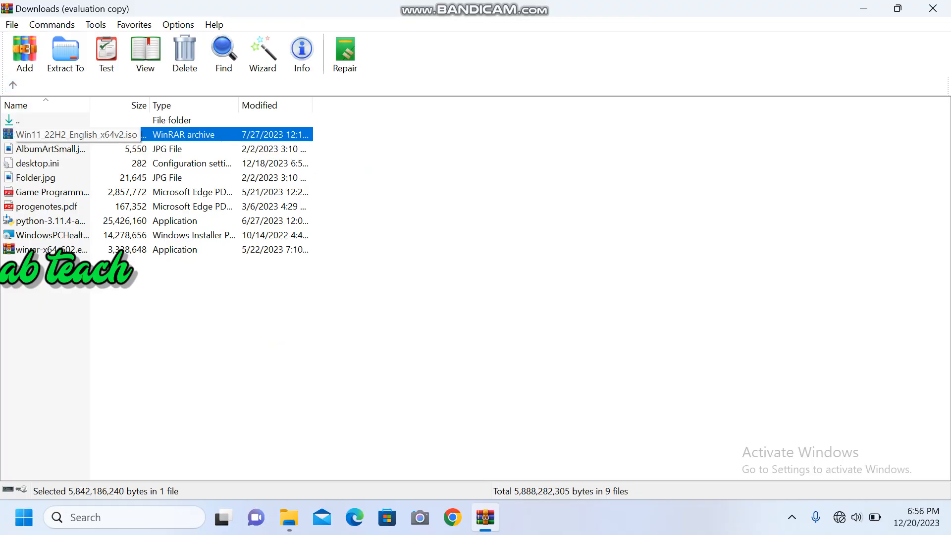
left_click(386, 258)
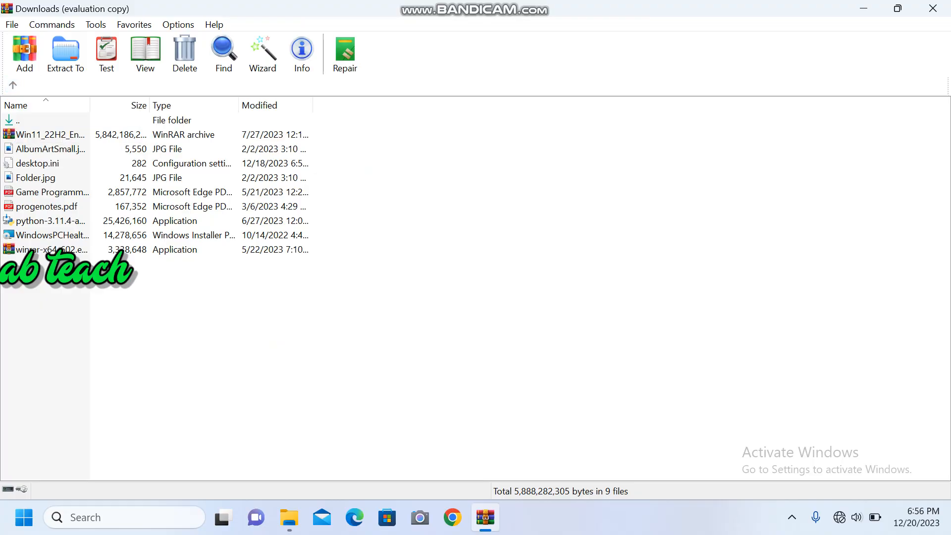
left_click(51, 135)
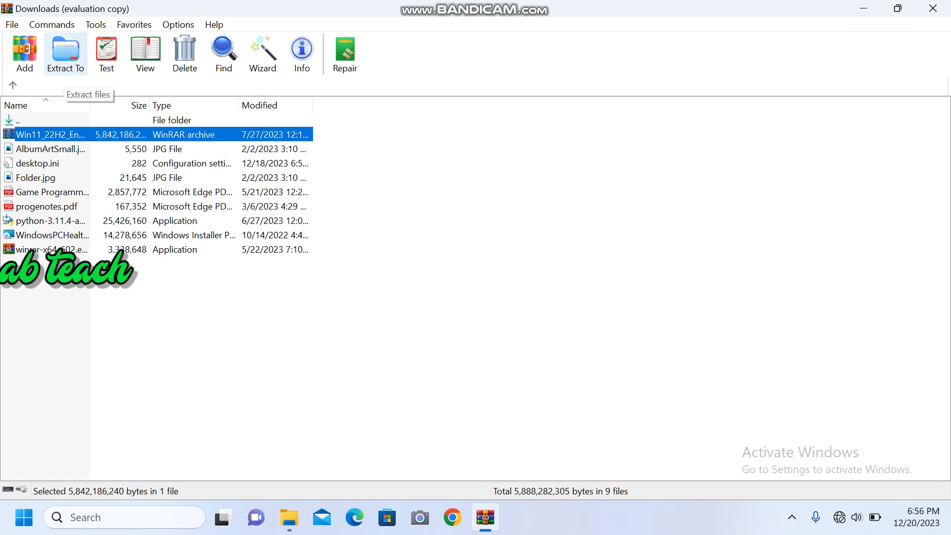
left_click(65, 53)
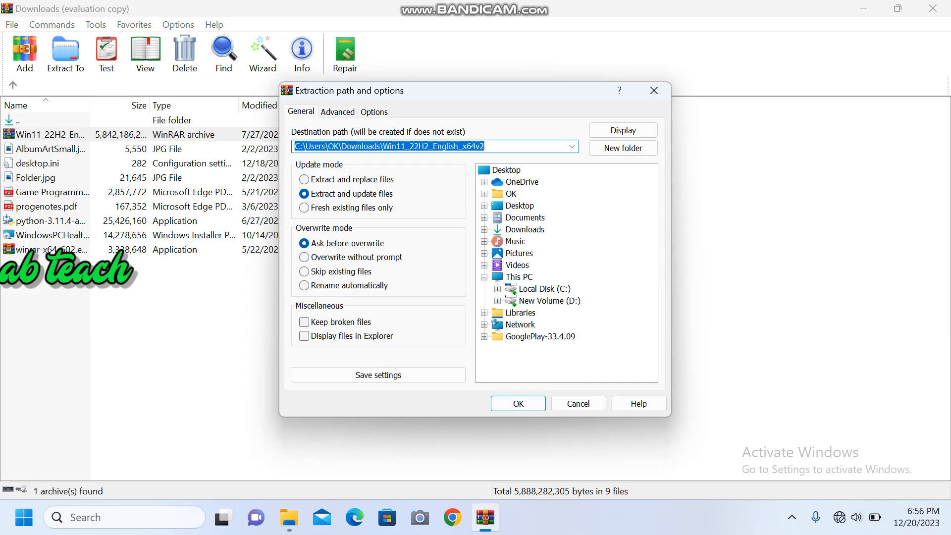
left_click(517, 265)
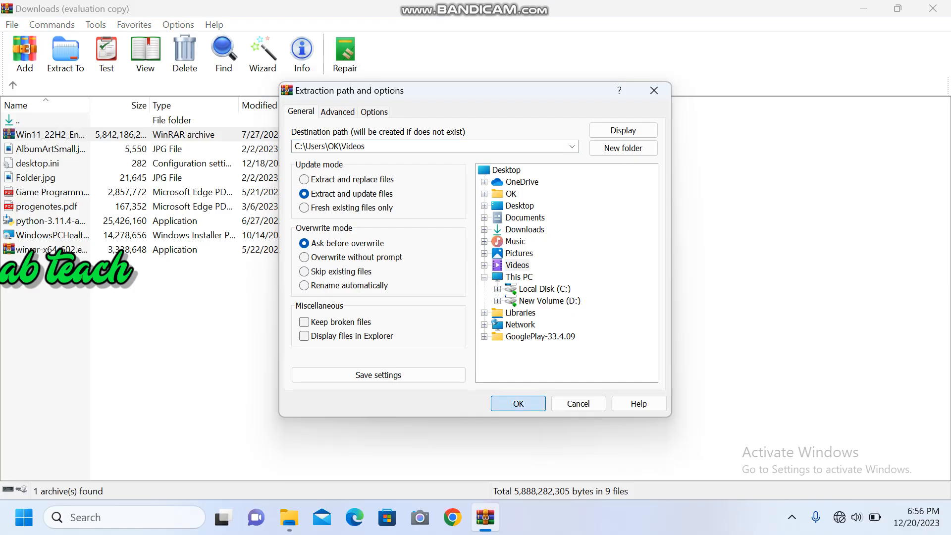
left_click(519, 403)
left_click(448, 330)
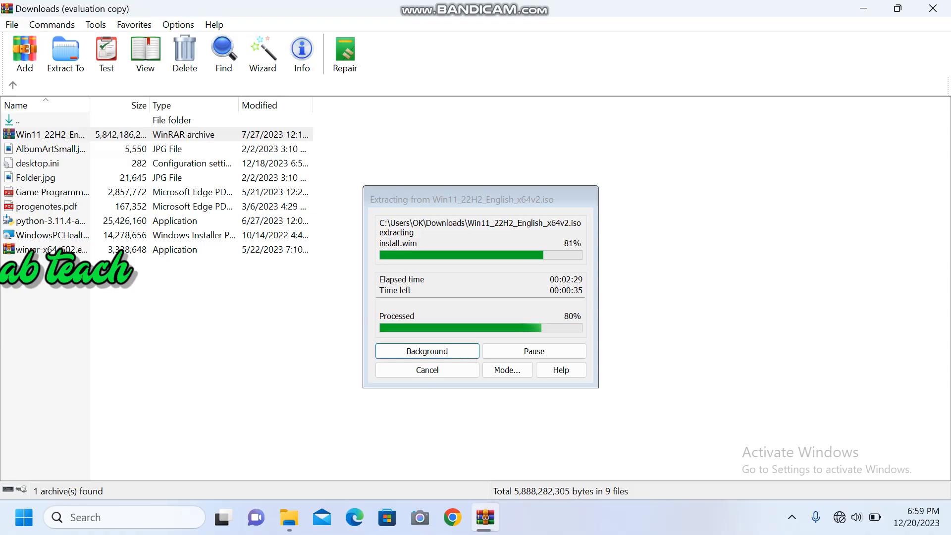
left_click(543, 10)
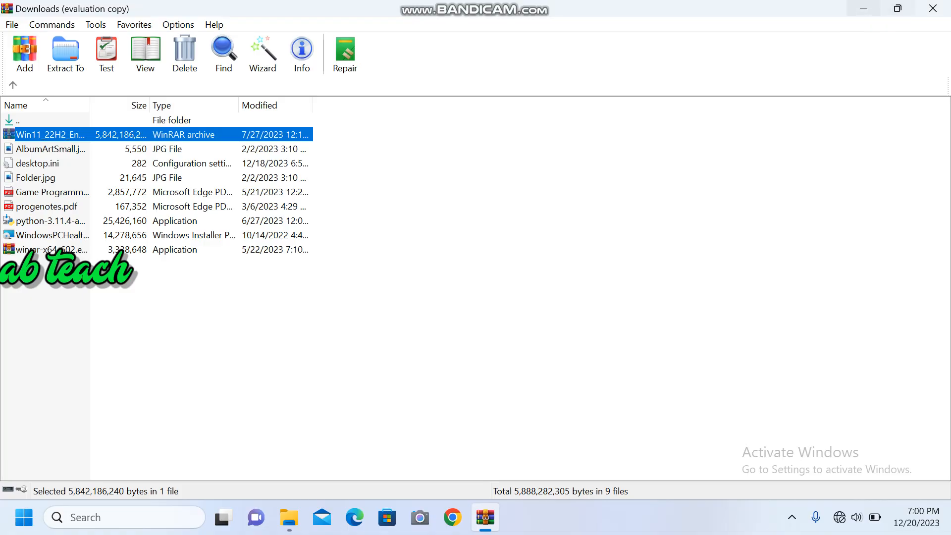
Step: Minimize the open windows and open the sources folder inside Videos in a new File Explorer window
left_click(864, 9)
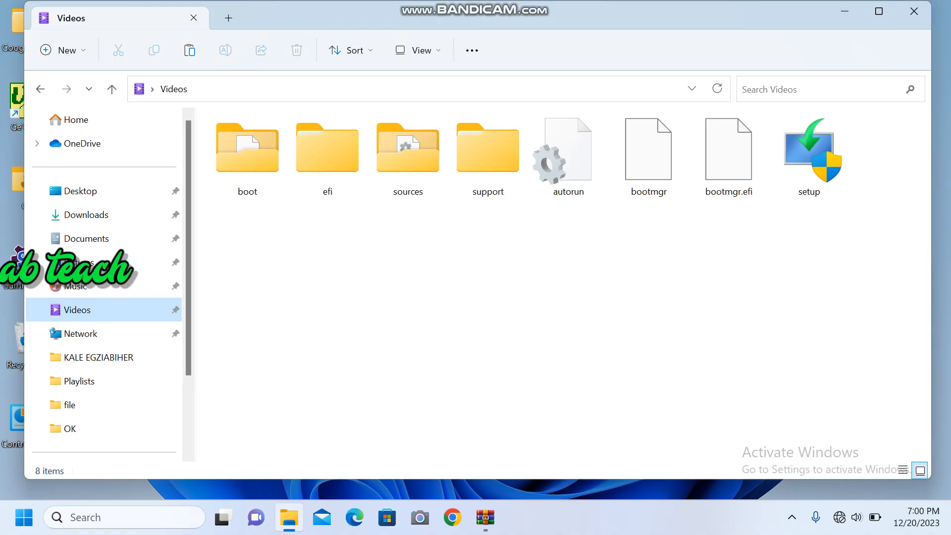
left_click(845, 11)
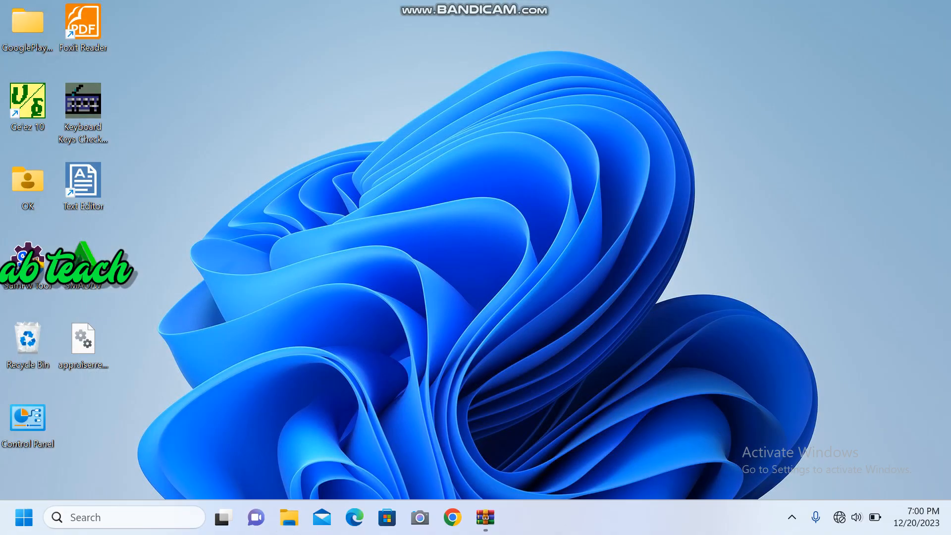
key("super+e")
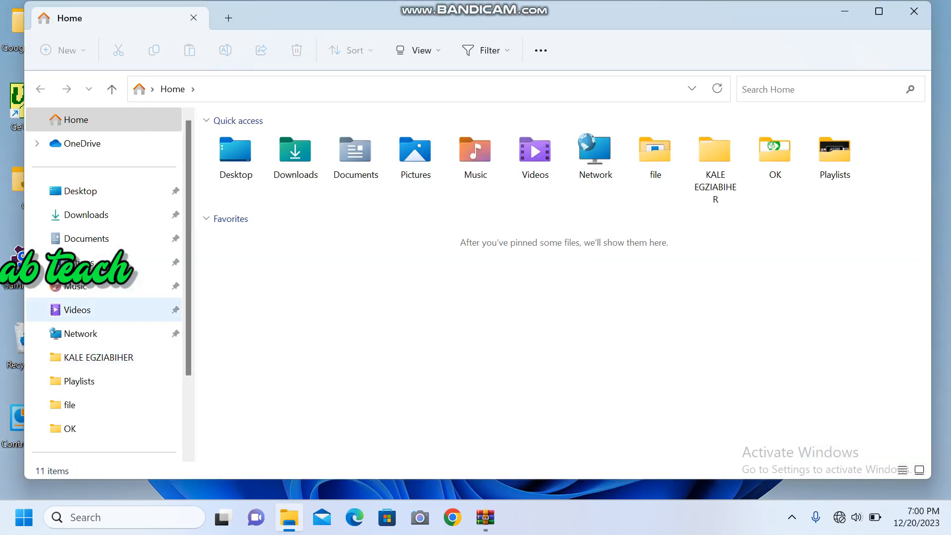
left_click(77, 310)
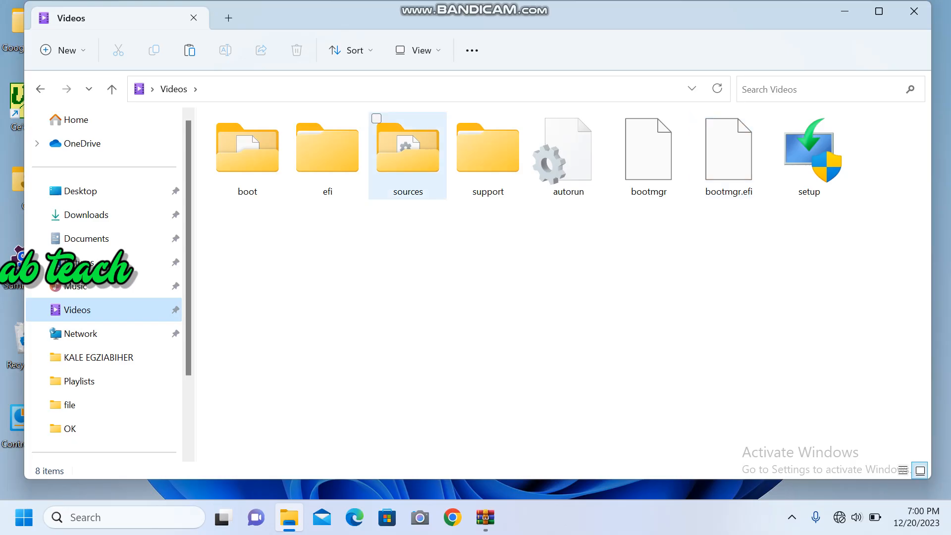
double_click(408, 153)
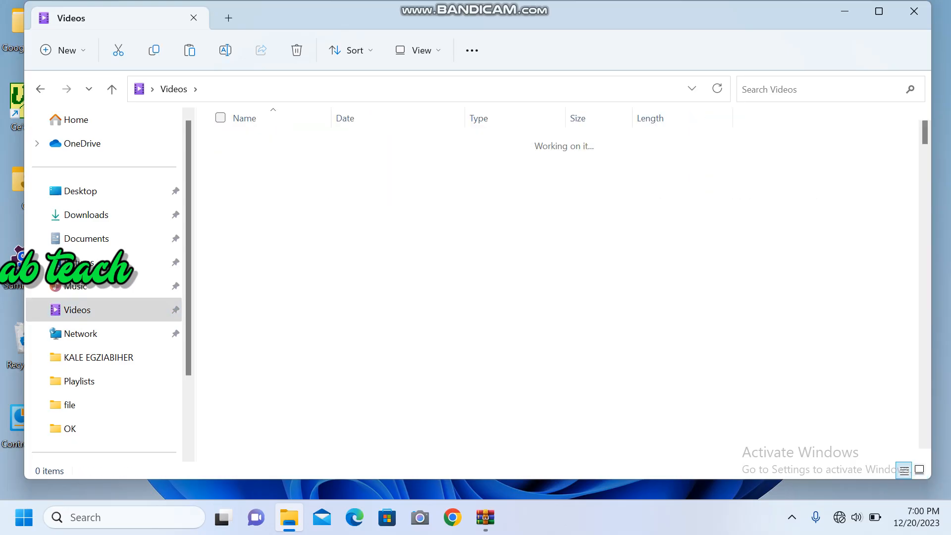
Step: Open appraiserres.dll from the sources folder in Notepad and maximize the editor window
scroll(347, 263, "down", 5)
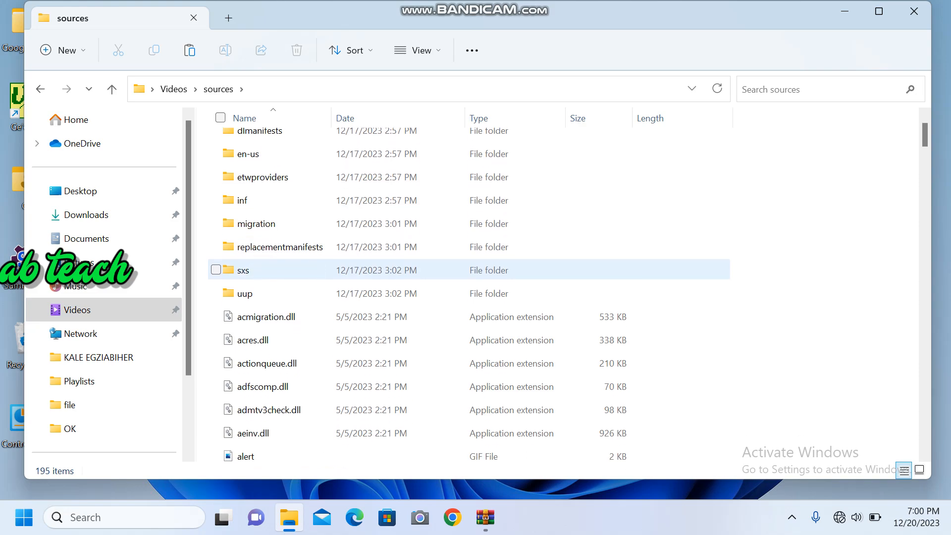
scroll(347, 267, "down", 3)
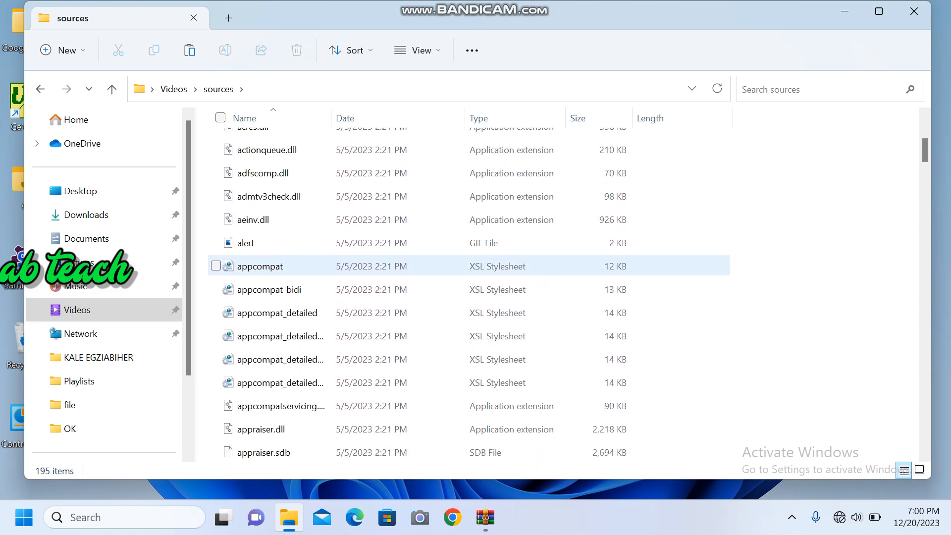
scroll(347, 264, "down", 2)
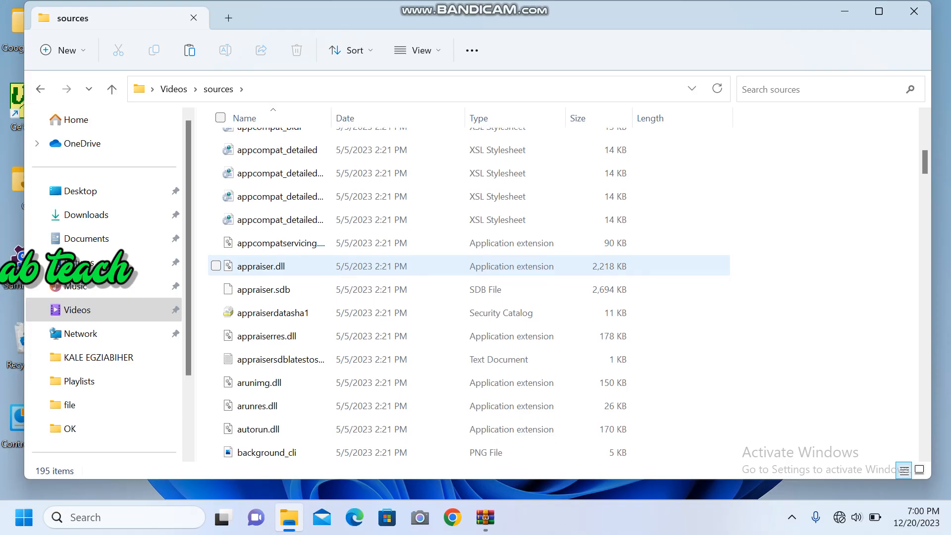
scroll(347, 263, "down", 1)
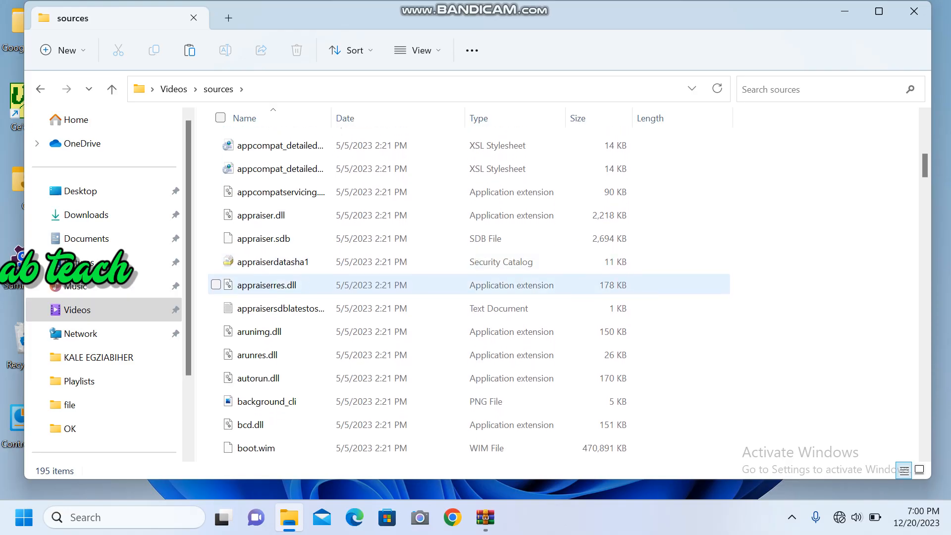
mouse_move(325, 287)
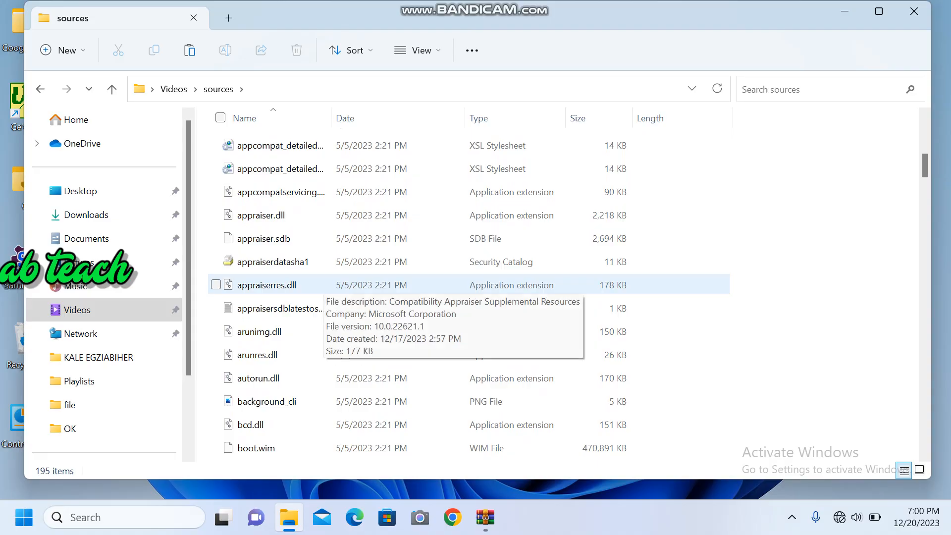
right_click(325, 286)
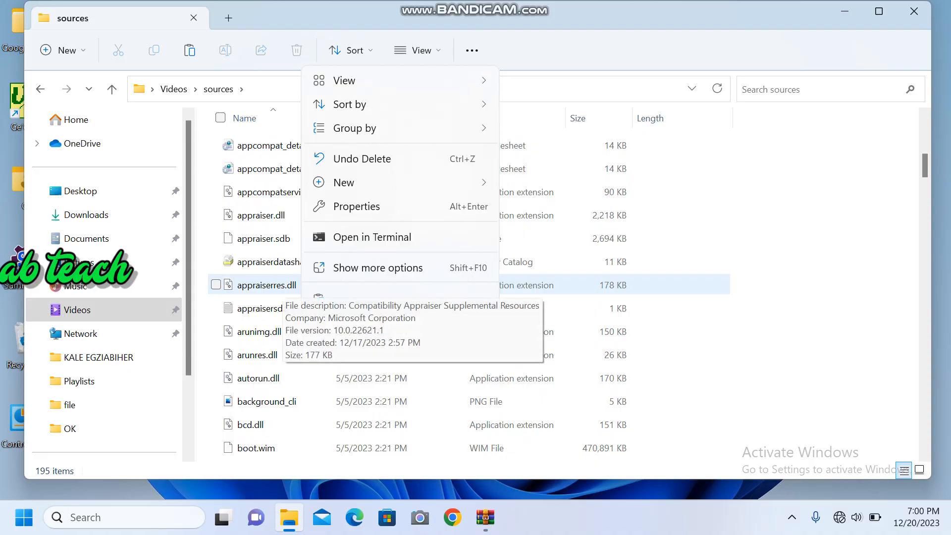
left_click(283, 286)
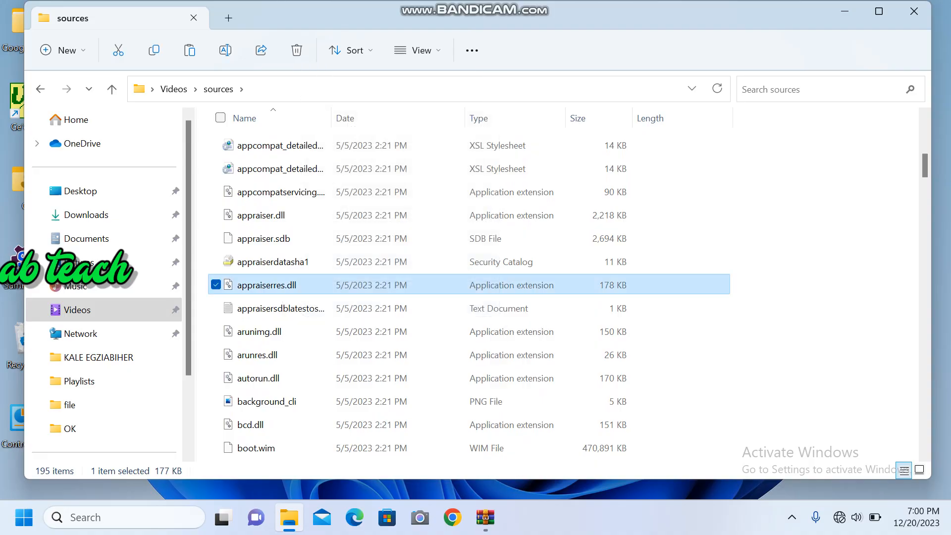
right_click(284, 286)
mouse_move(320, 146)
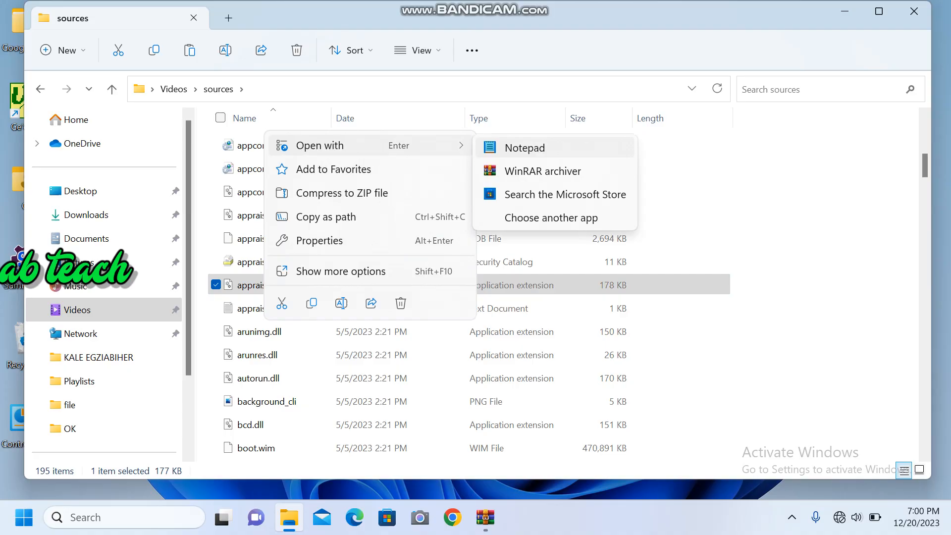
left_click(525, 147)
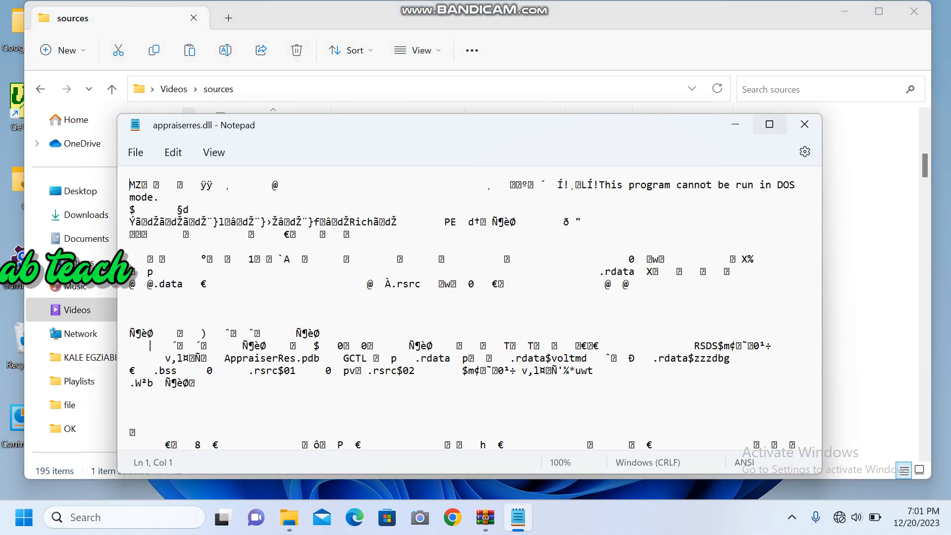
left_click(769, 124)
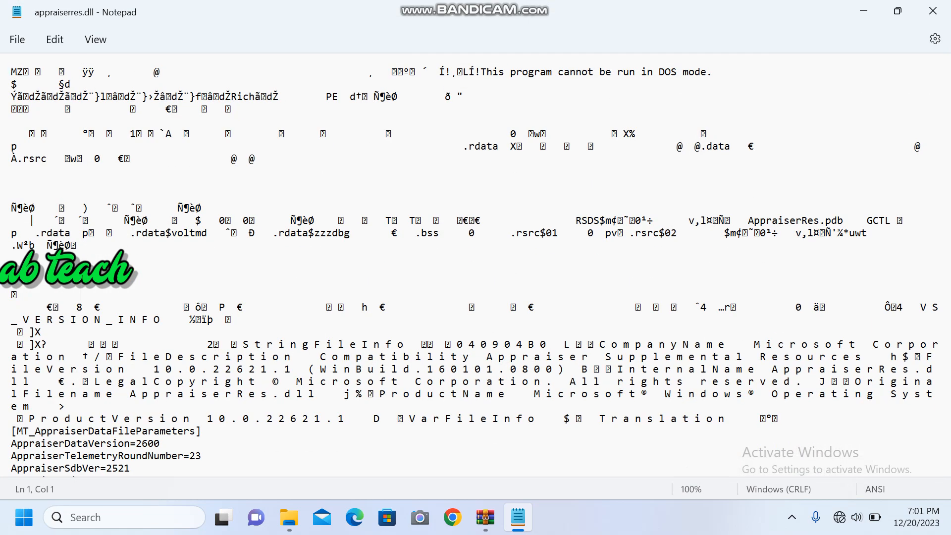
Step: Replace the old search term with "tpm" and search the appraiserres.dll text for it
scroll(476, 265, "down", 2)
scroll(476, 265, "up", 2)
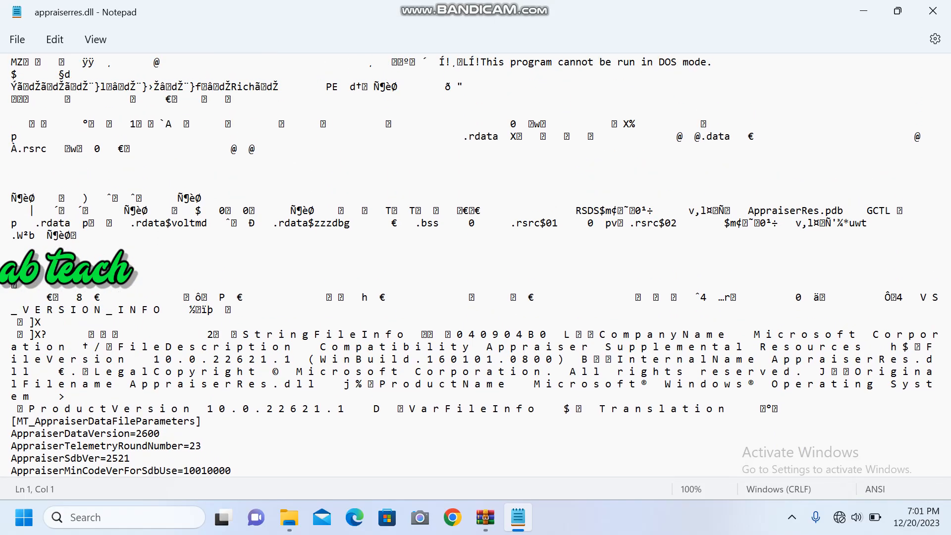
key("ctrl+f")
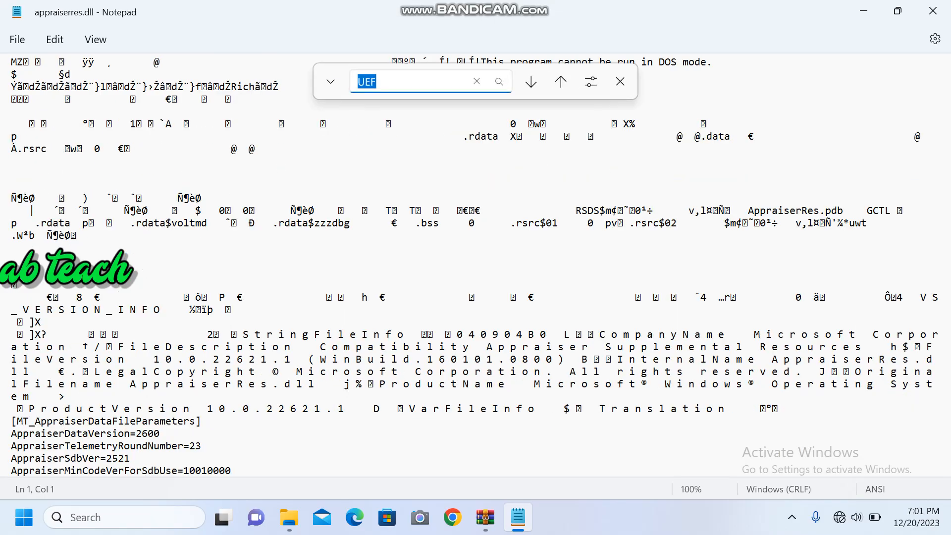
left_click(378, 82)
key("BackSpace")
key("BackSpace")
key("BackSpace")
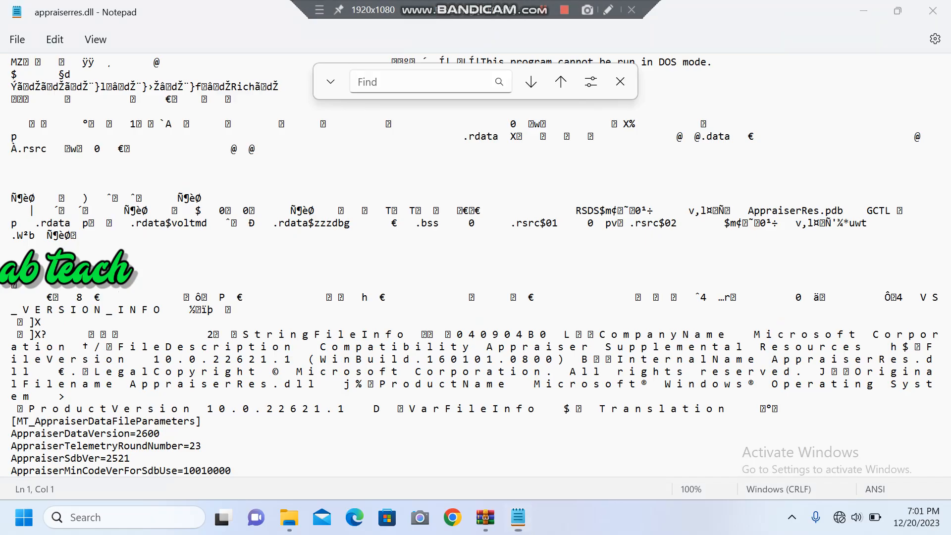
left_click(543, 9)
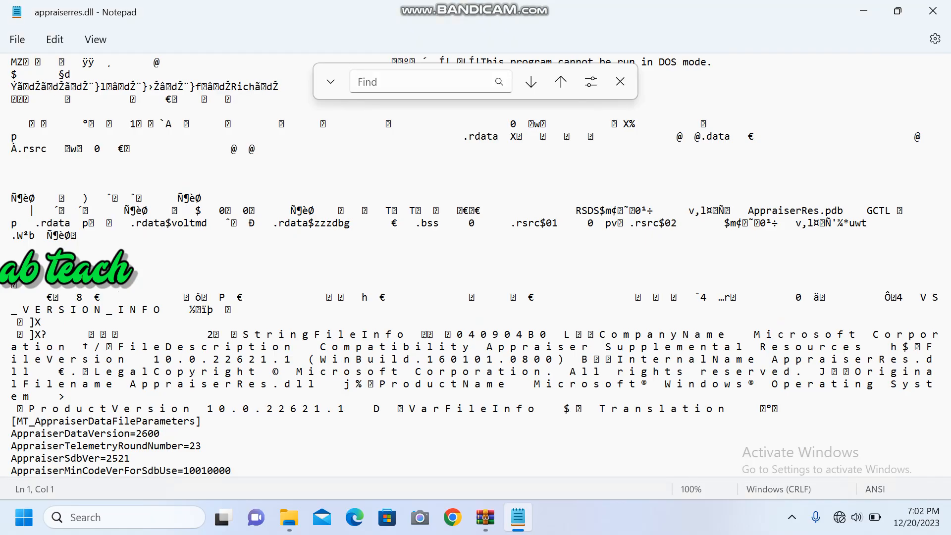
left_click(408, 82)
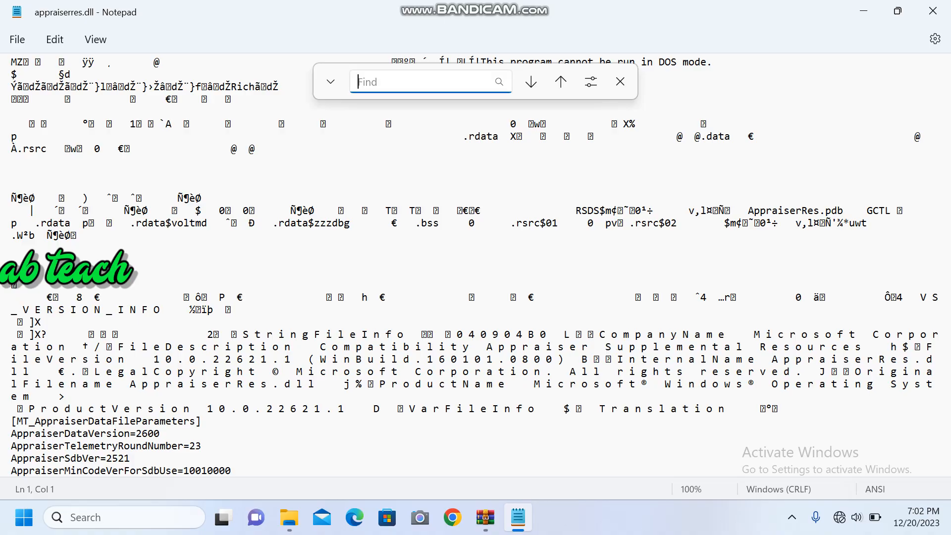
type("tpm")
key("Return")
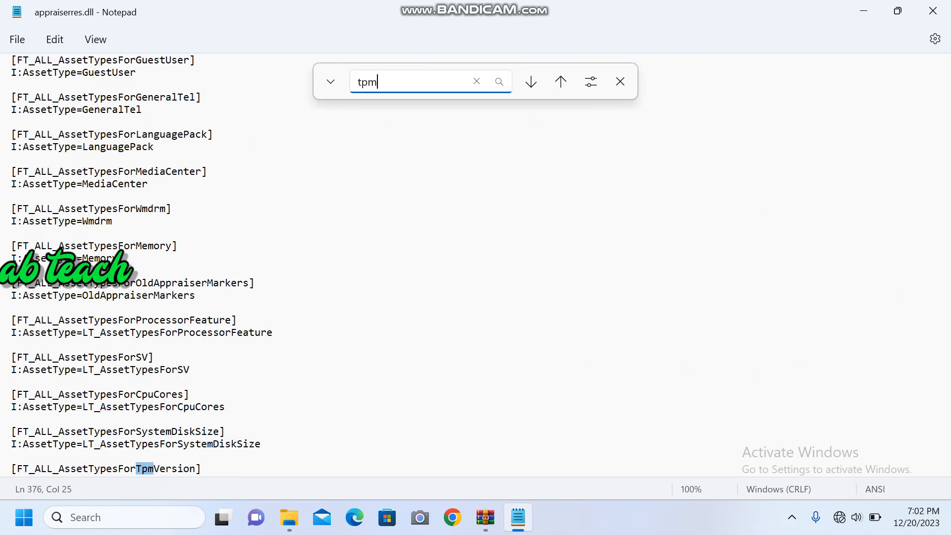
Step: Delete the [FT_ALL_AssetTypesForTpmVersion] heading line from appraiserres.dll
left_click(202, 469)
key("BackSpace")
key("BackSpace")
key("BackSpace")
key("BackSpace")
key("BackSpace")
key("BackSpace")
key("BackSpace")
key("BackSpace")
key("BackSpace")
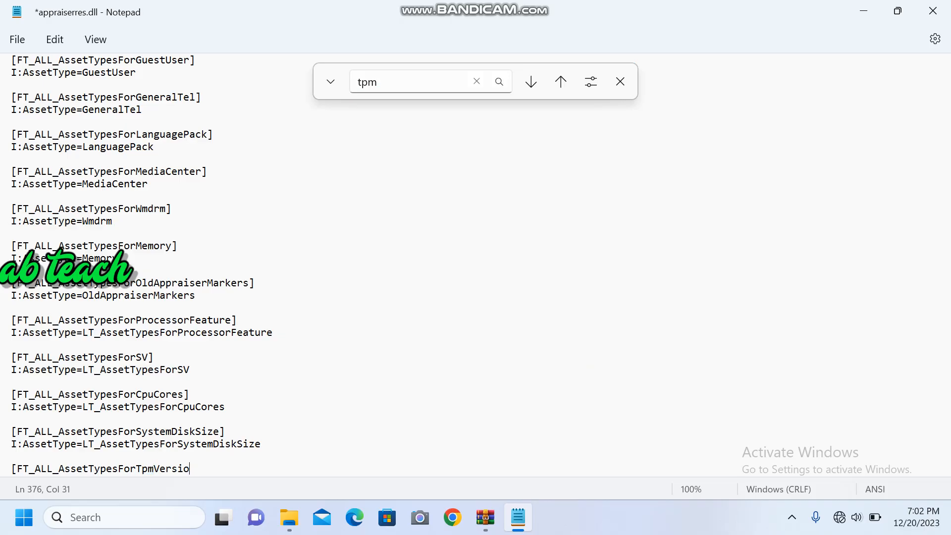
key("BackSpace")
key("BackSpace")
key("BackSpace")
key("BackSpace")
key("BackSpace")
key("BackSpace")
key("BackSpace")
key("BackSpace")
key("BackSpace")
key("BackSpace")
key("BackSpace")
key("BackSpace")
key("BackSpace")
key("BackSpace")
key("BackSpace")
key("BackSpace")
key("BackSpace")
key("BackSpace")
key("BackSpace")
key("BackSpace")
key("BackSpace")
key("BackSpace")
key("BackSpace")
key("BackSpace")
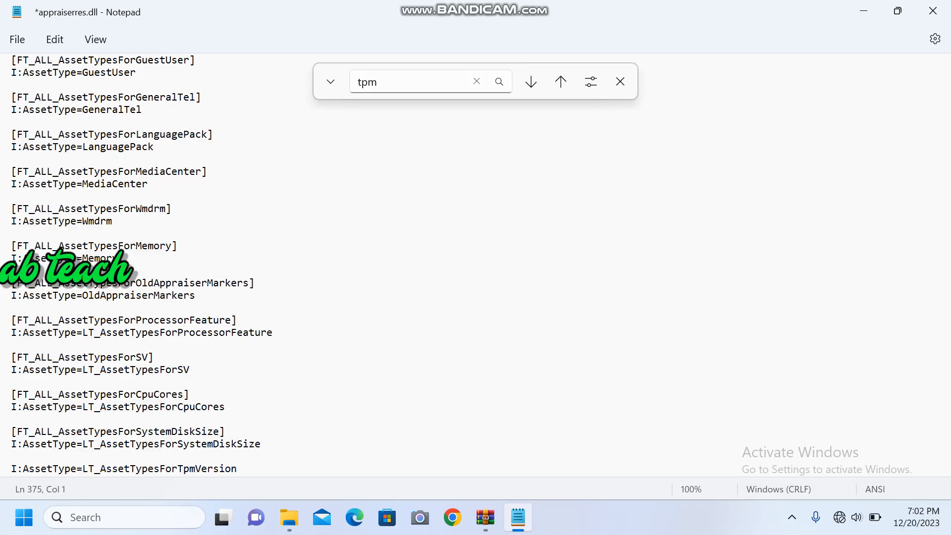
Step: Find the next tpm match and delete the line I:AssetType=LT_AssetTypesForTpmVersion
left_click(499, 82)
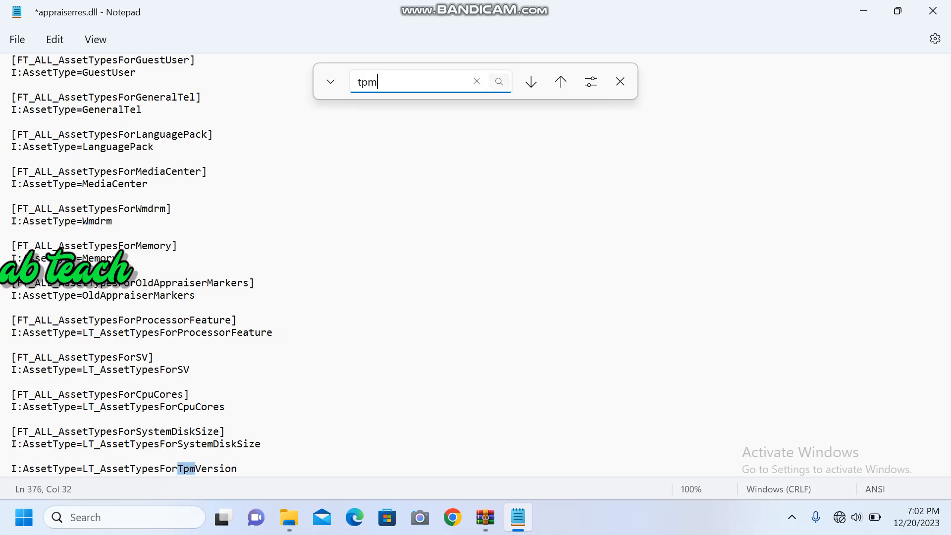
left_click(237, 469)
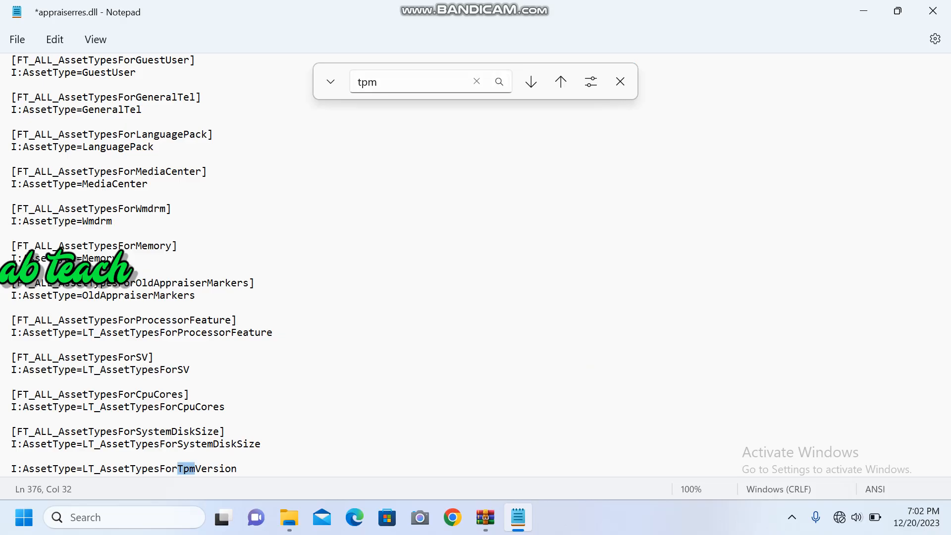
key("BackSpace")
key("BackSpace")
key("BackSpace")
key("BackSpace")
key("BackSpace")
key("BackSpace")
key("BackSpace")
key("BackSpace")
key("BackSpace")
key("BackSpace")
key("BackSpace")
key("BackSpace")
key("BackSpace")
key("BackSpace")
key("BackSpace")
key("BackSpace")
key("BackSpace")
key("BackSpace")
key("BackSpace")
key("BackSpace")
key("BackSpace")
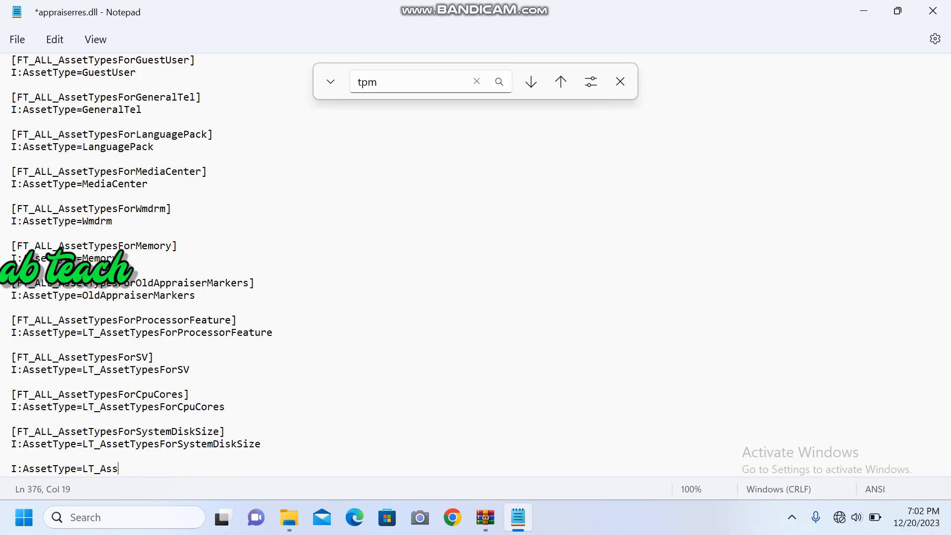
key("BackSpace")
key("BackSpace")
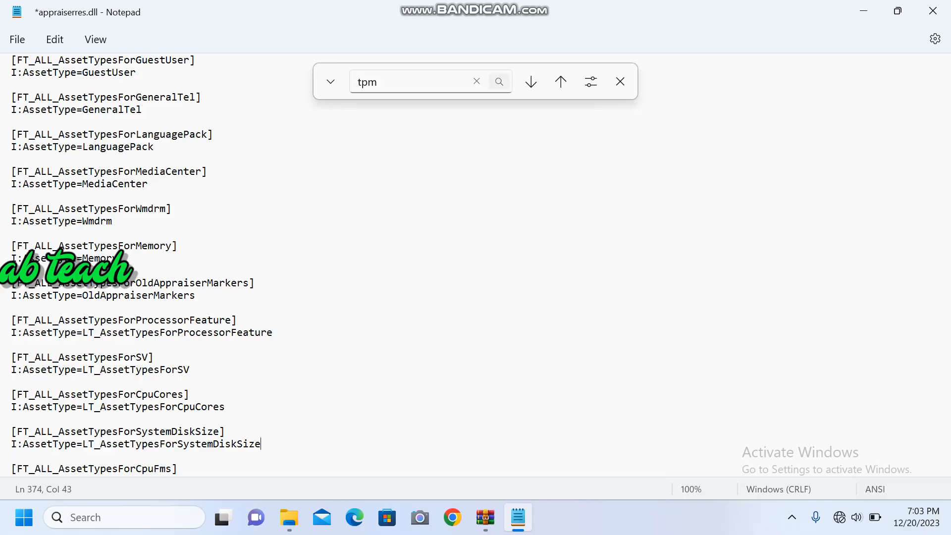
Step: Find the next tpm match and delete the line E:DT_ALL_TPM_TpmVersionBlockingSV=TRUE under [FT_ANY_SubBucket_124]
left_click(499, 82)
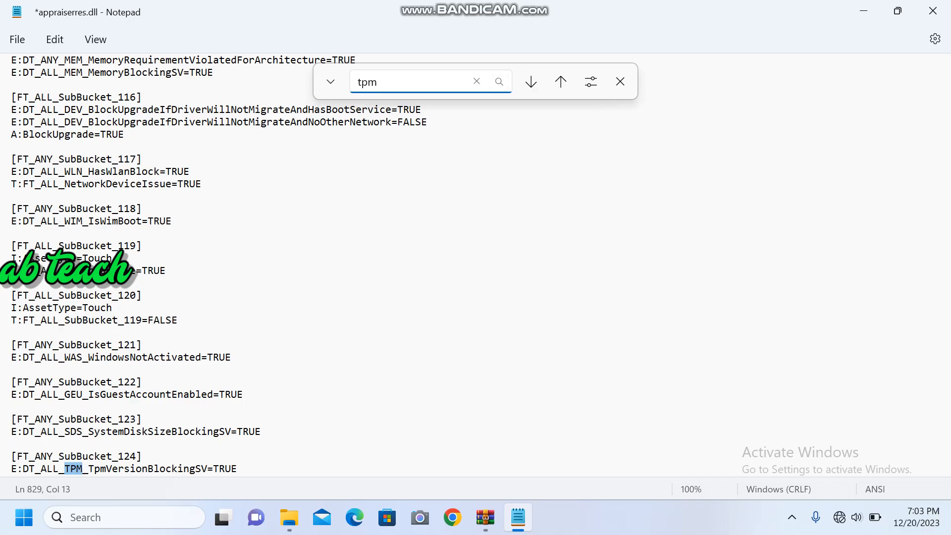
left_click(239, 469)
key("BackSpace")
key("BackSpace")
key("BackSpace")
key("BackSpace")
key("BackSpace")
key("BackSpace")
key("BackSpace")
key("BackSpace")
key("BackSpace")
key("BackSpace")
key("BackSpace")
key("BackSpace")
key("BackSpace")
key("BackSpace")
key("BackSpace")
key("BackSpace")
key("BackSpace")
key("BackSpace")
key("BackSpace")
key("BackSpace")
key("BackSpace")
key("BackSpace")
key("BackSpace")
key("BackSpace")
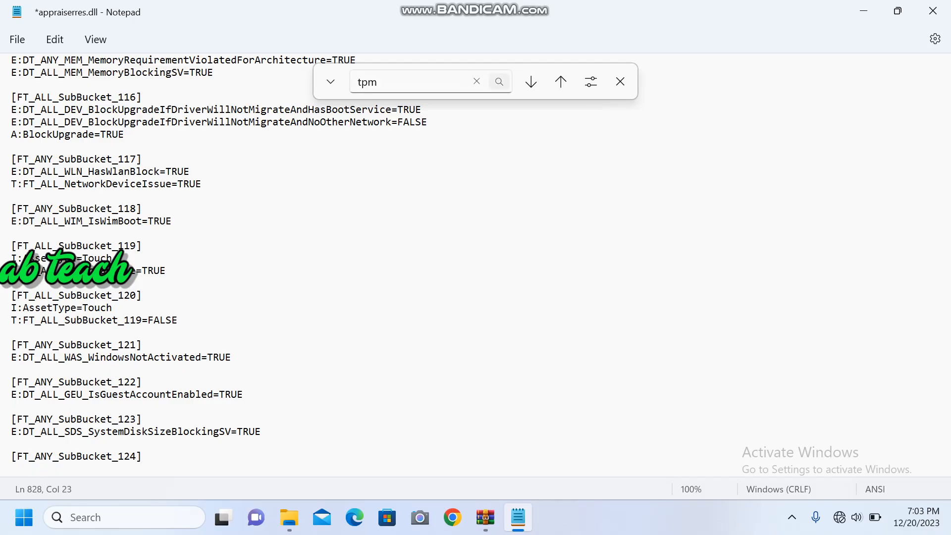
Step: Find the next tpm match and delete the [FT_ALL_CompatMarker_BlockedByTpmVersion] heading line
left_click(499, 81)
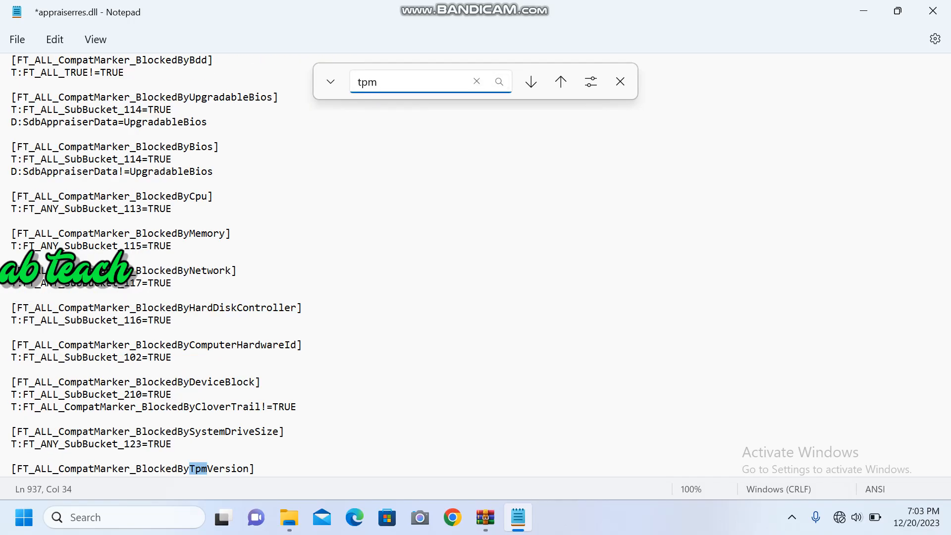
left_click(255, 468)
key("BackSpace")
key("BackSpace")
key("BackSpace")
key("BackSpace")
key("BackSpace")
key("BackSpace")
key("BackSpace")
key("BackSpace")
key("BackSpace")
key("BackSpace")
key("BackSpace")
key("BackSpace")
key("BackSpace")
key("BackSpace")
key("BackSpace")
key("BackSpace")
key("BackSpace")
key("BackSpace")
key("BackSpace")
key("BackSpace")
key("BackSpace")
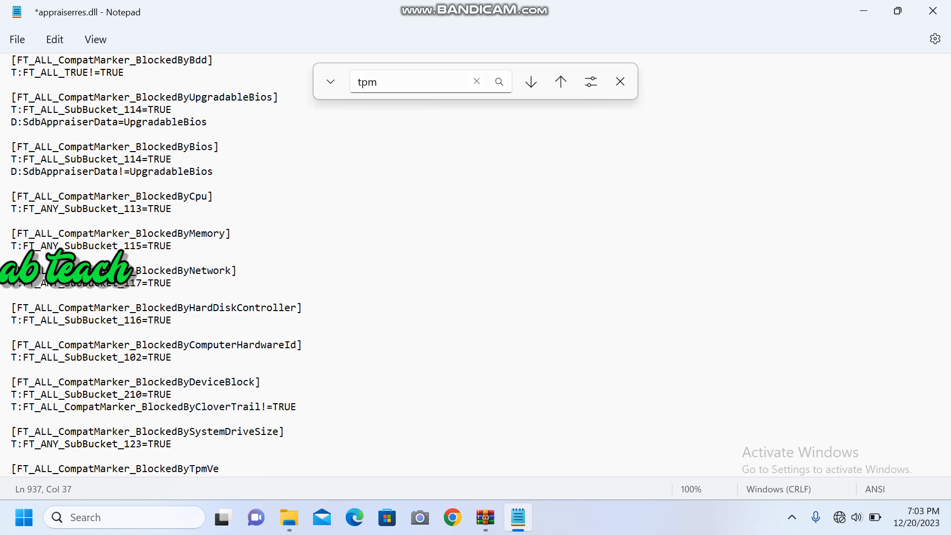
key("BackSpace")
key("BackSpace")
key("BackSpace")
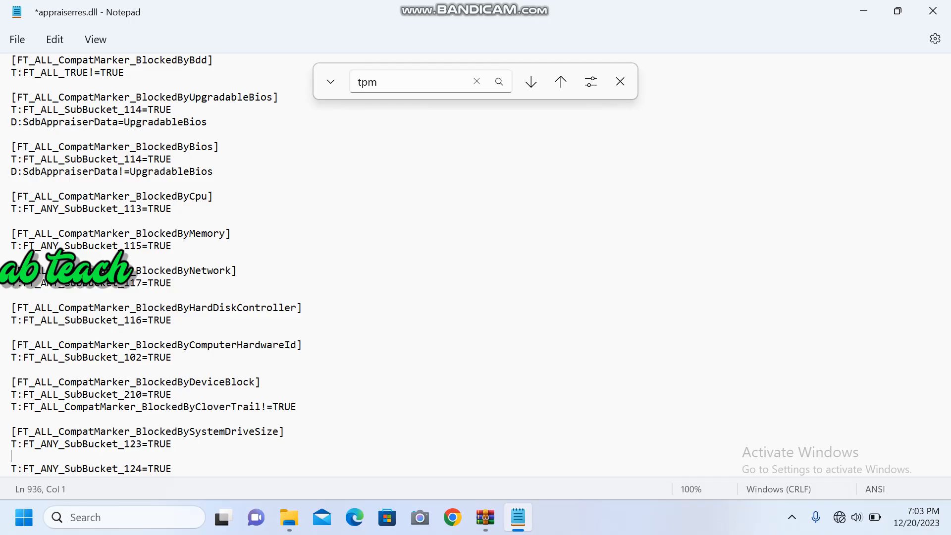
Step: Step through the next tpm matches and delete the [LT_AssetTypesForTpmVersion] heading line
key("F3")
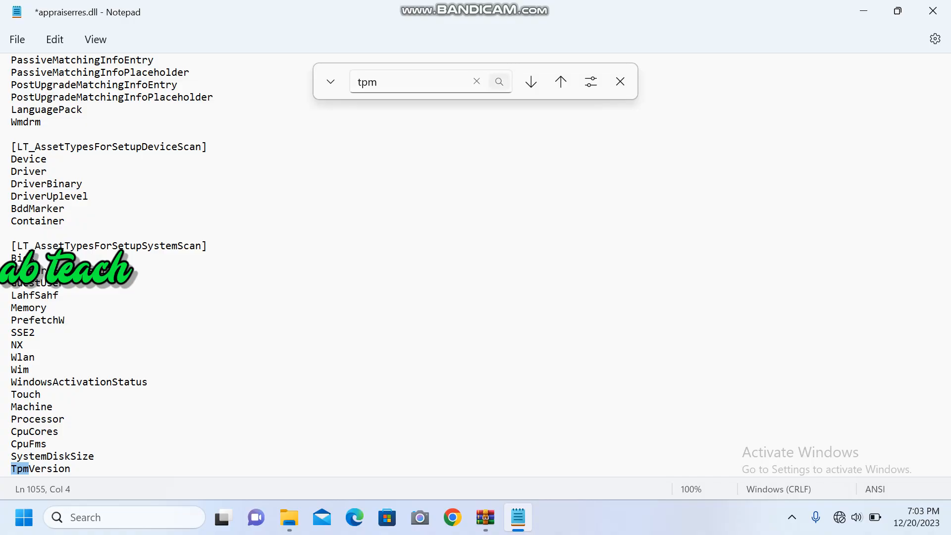
left_click(499, 81)
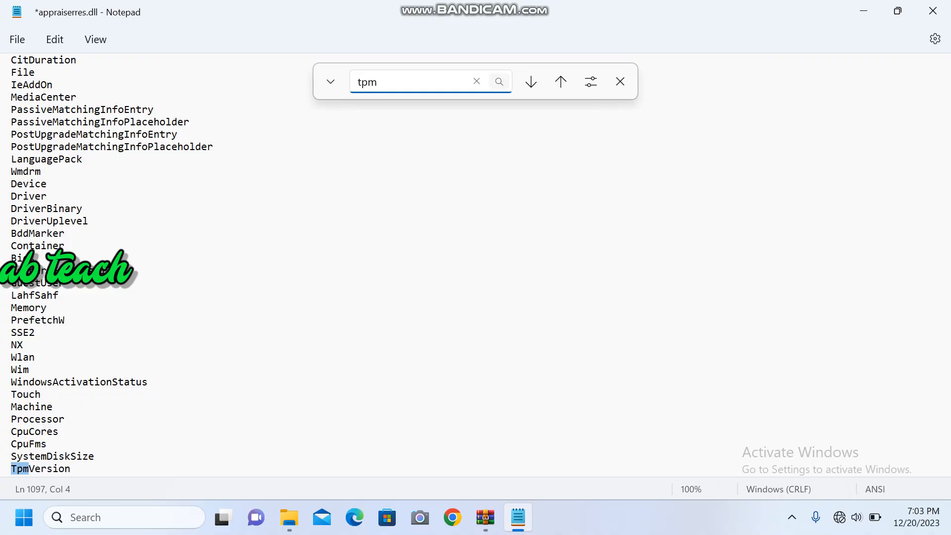
left_click(499, 81)
left_click(499, 82)
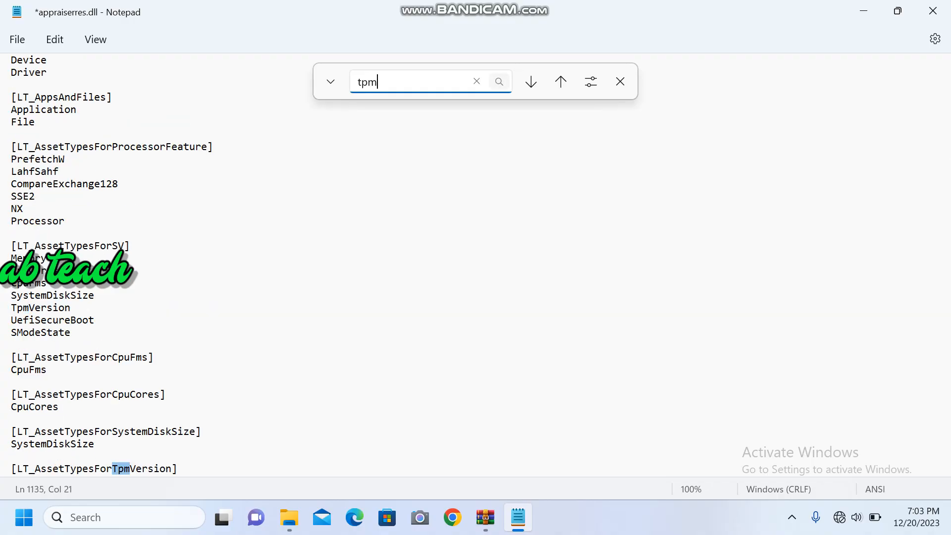
left_click(178, 469)
key("BackSpace")
key("BackSpace")
key("BackSpace")
key("BackSpace")
key("BackSpace")
key("BackSpace")
key("BackSpace")
key("BackSpace")
key("BackSpace")
key("BackSpace")
key("BackSpace")
key("BackSpace")
key("BackSpace")
key("BackSpace")
key("BackSpace")
key("BackSpace")
key("BackSpace")
key("BackSpace")
key("BackSpace")
key("BackSpace")
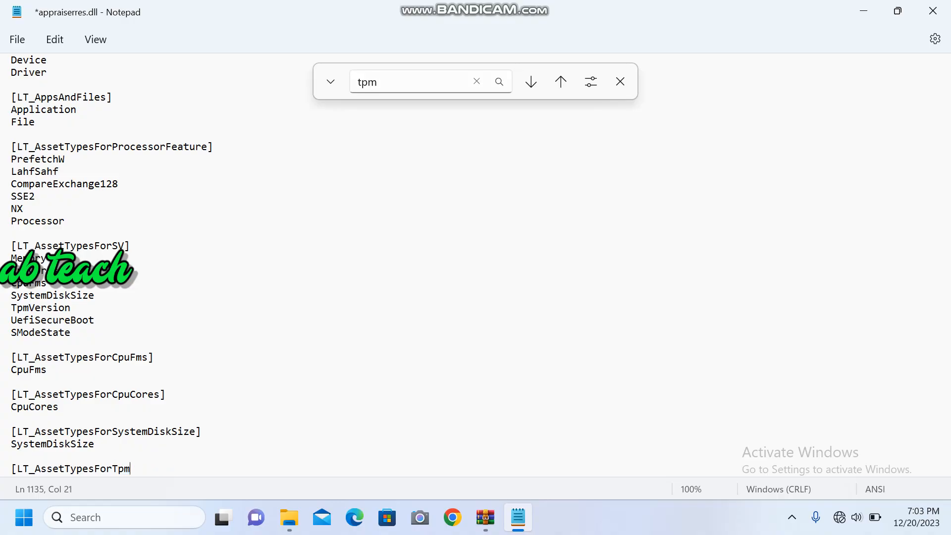
key("BackSpace")
key("BackSpace")
key("BackSpace")
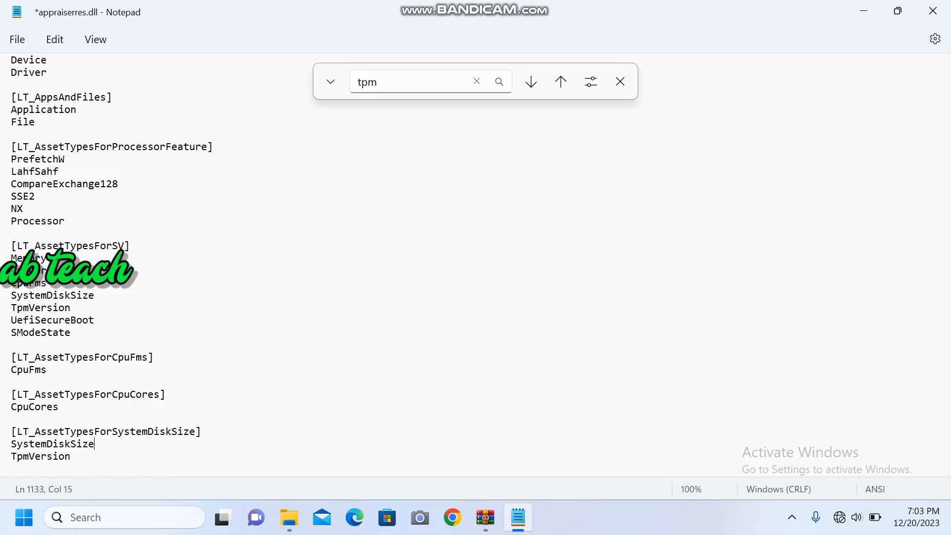
Step: Find the tpm match under [MT_FilterAbbreviations] and delete the line TPM=FT_ALL_AssetTypesForTpmVersion
key("ctrl+f")
key("Return")
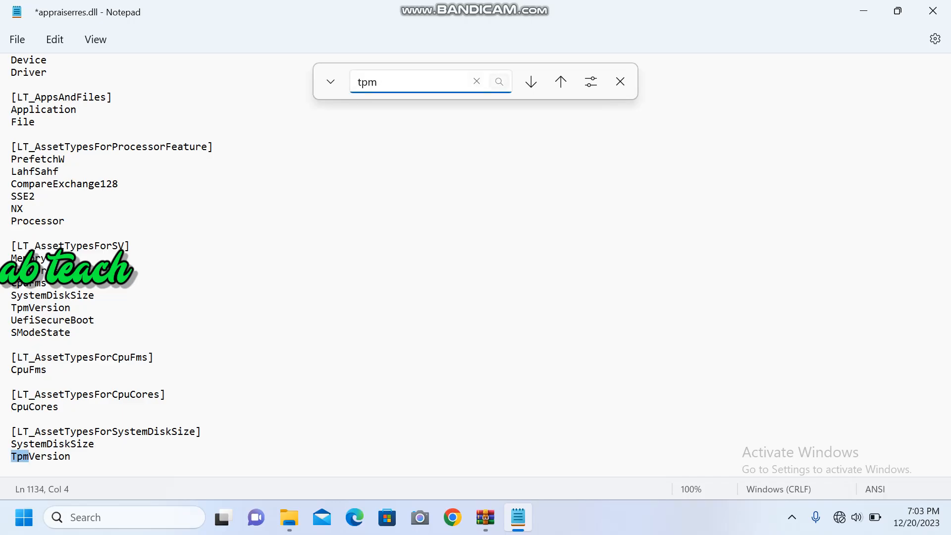
key("Return")
key("Return")
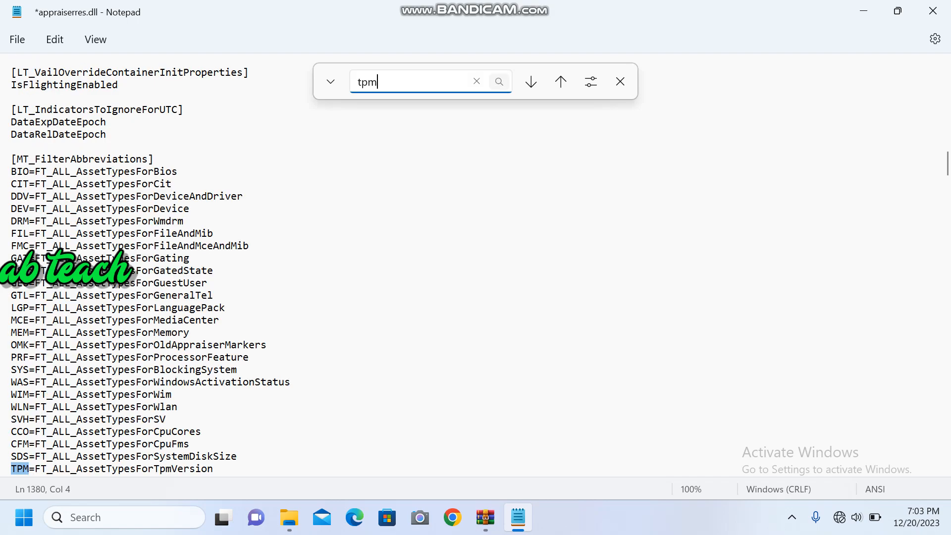
left_click(214, 469)
key("BackSpace")
key("BackSpace")
key("BackSpace")
key("BackSpace")
key("BackSpace")
key("BackSpace")
key("BackSpace")
key("BackSpace")
key("BackSpace")
key("BackSpace")
key("BackSpace")
key("BackSpace")
key("BackSpace")
key("BackSpace")
key("BackSpace")
key("BackSpace")
key("BackSpace")
key("BackSpace")
key("BackSpace")
key("BackSpace")
key("BackSpace")
key("BackSpace")
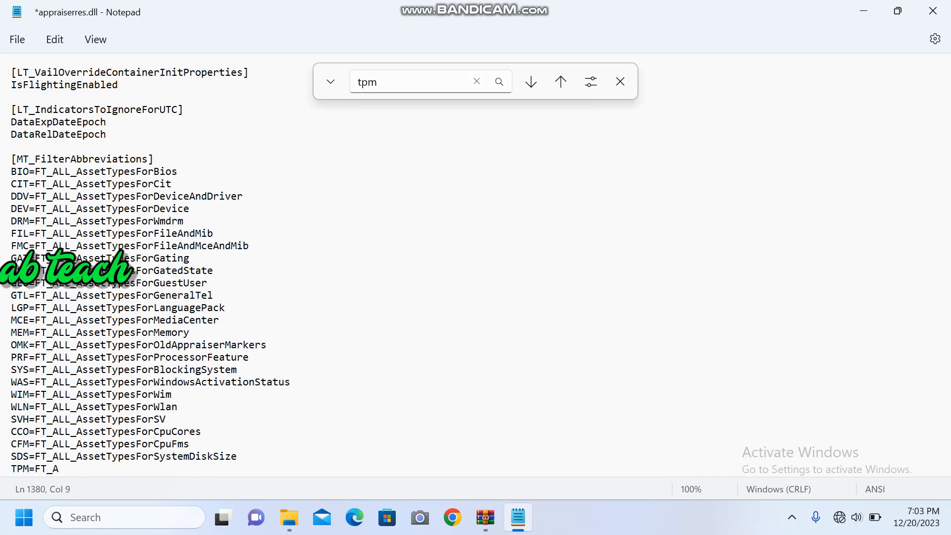
key("BackSpace")
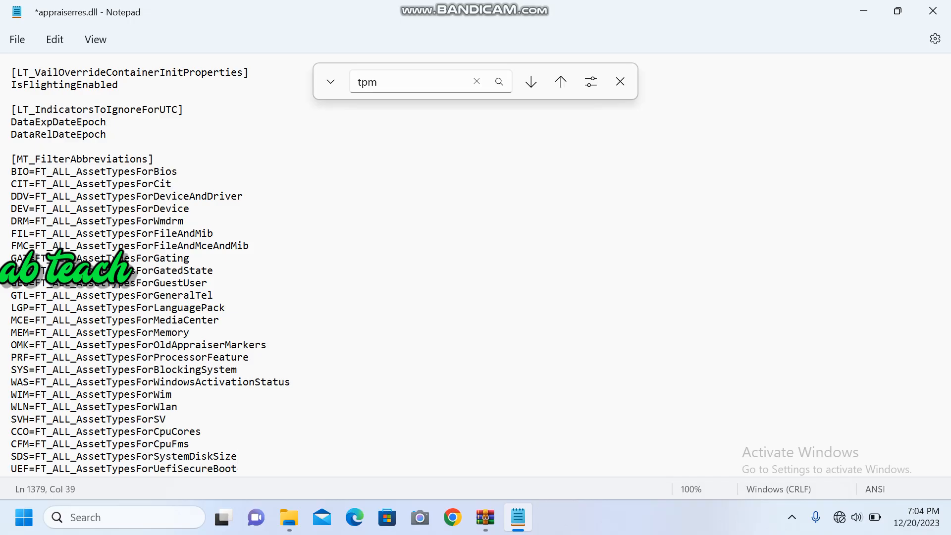
Step: Find the tpm match under [IT_ALL_CompatIndicator_FreshMarkers_RedReason] and delete the line Tpm=FT_ALL_CompatMarker_BlockedByTpmVersion
left_click(543, 9)
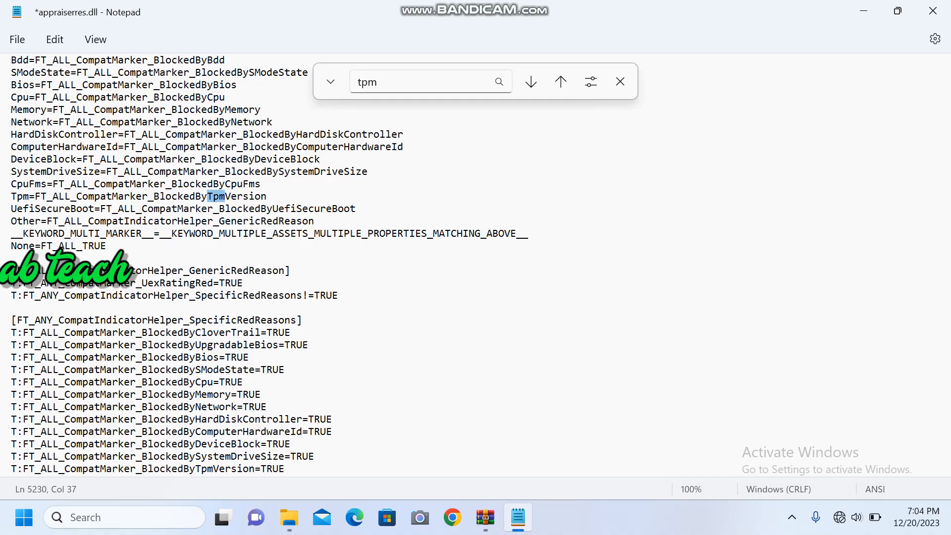
left_click(267, 197)
key("BackSpace")
key("BackSpace")
key("BackSpace")
key("BackSpace")
key("BackSpace")
key("BackSpace")
key("BackSpace")
key("BackSpace")
key("BackSpace")
key("BackSpace")
key("BackSpace")
key("BackSpace")
key("BackSpace")
key("BackSpace")
key("BackSpace")
key("BackSpace")
key("BackSpace")
key("BackSpace")
key("BackSpace")
key("BackSpace")
key("BackSpace")
key("BackSpace")
key("BackSpace")
key("BackSpace")
key("BackSpace")
key("BackSpace")
key("BackSpace")
key("BackSpace")
key("BackSpace")
key("BackSpace")
key("BackSpace")
key("BackSpace")
key("BackSpace")
key("BackSpace")
key("BackSpace")
key("BackSpace")
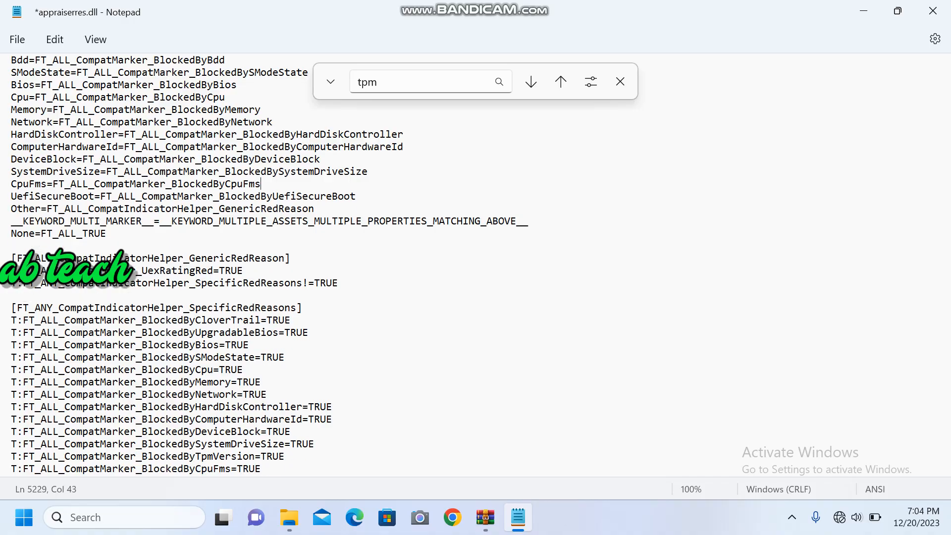
Step: Find the next tpm match and delete the line T:FT_ALL_CompatMarker_BlockedByTpmVersion=TRUE under [FT_ANY_CompatIndicatorHelper_SpecificRedReasons]
left_click(499, 81)
left_click(285, 456)
key("BackSpace")
key("BackSpace")
key("BackSpace")
key("BackSpace")
key("BackSpace")
key("BackSpace")
key("BackSpace")
key("BackSpace")
key("BackSpace")
key("BackSpace")
key("BackSpace")
key("BackSpace")
key("BackSpace")
key("BackSpace")
key("BackSpace")
key("BackSpace")
key("BackSpace")
key("BackSpace")
key("BackSpace")
key("BackSpace")
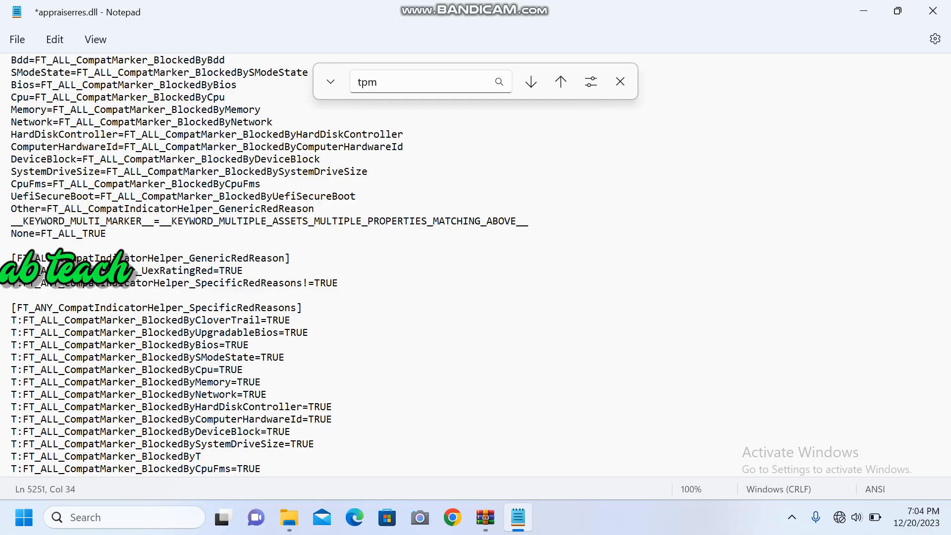
key("BackSpace")
key("BackSpace")
key("BackSpace")
key("BackSpace")
key("BackSpace")
key("BackSpace")
key("BackSpace")
key("BackSpace")
key("BackSpace")
key("BackSpace")
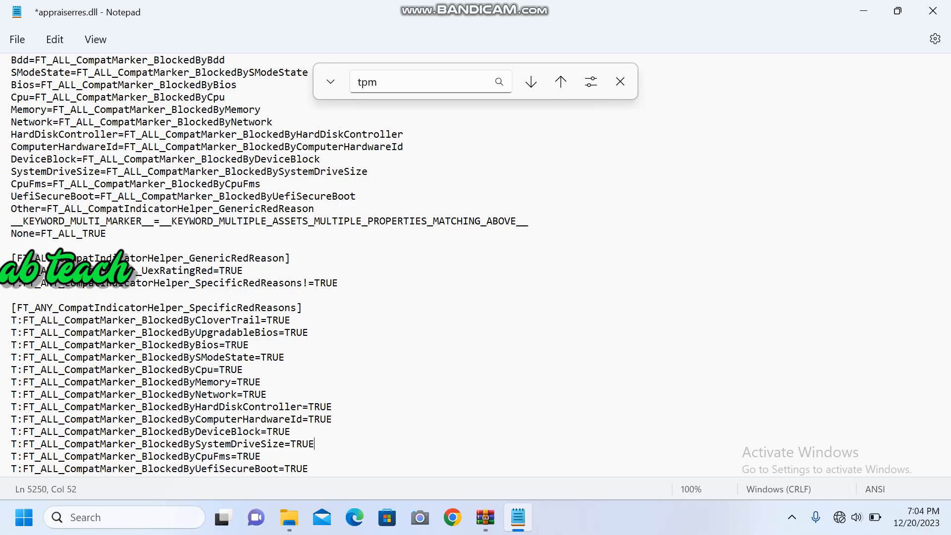
Step: Check the rest of appraiserres.dll for further tpm matches and clear the search term
left_click(500, 82)
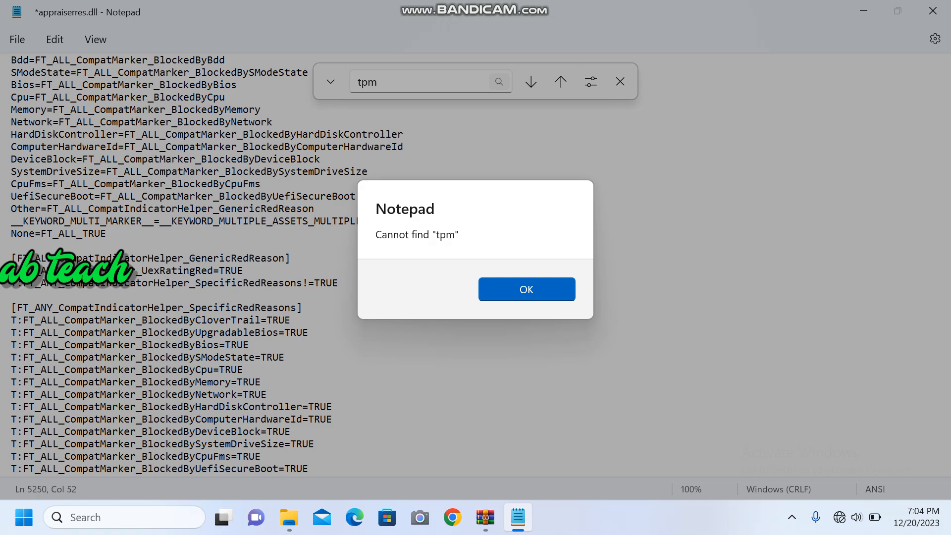
key("Return")
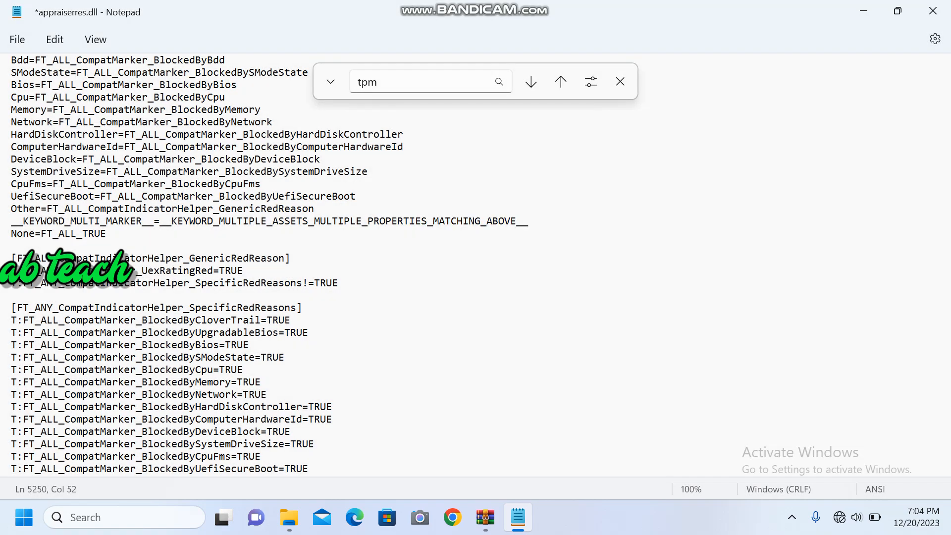
left_click(381, 82)
key("BackSpace")
key("BackSpace")
key("BackSpace")
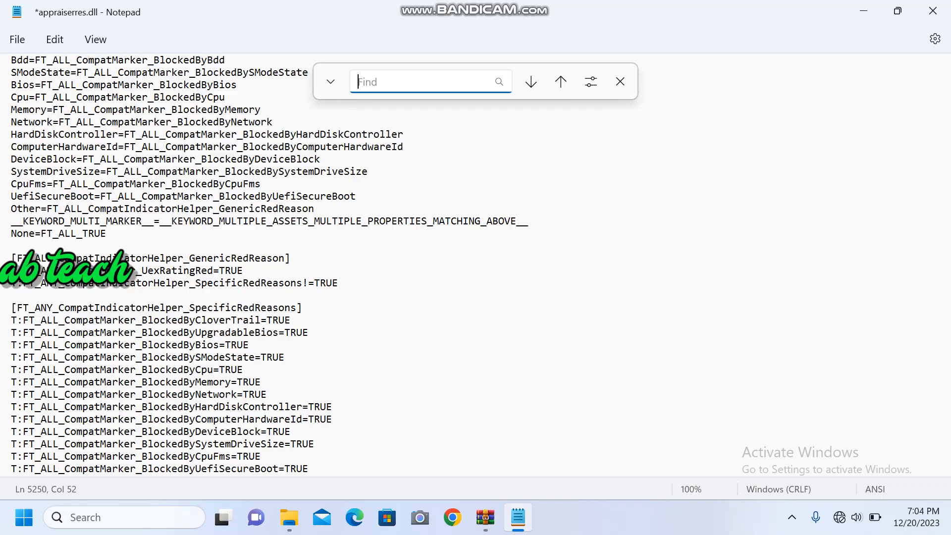
Step: Return to the beginning of appraiserres.dll and enter uef as the new search term
left_click(561, 82)
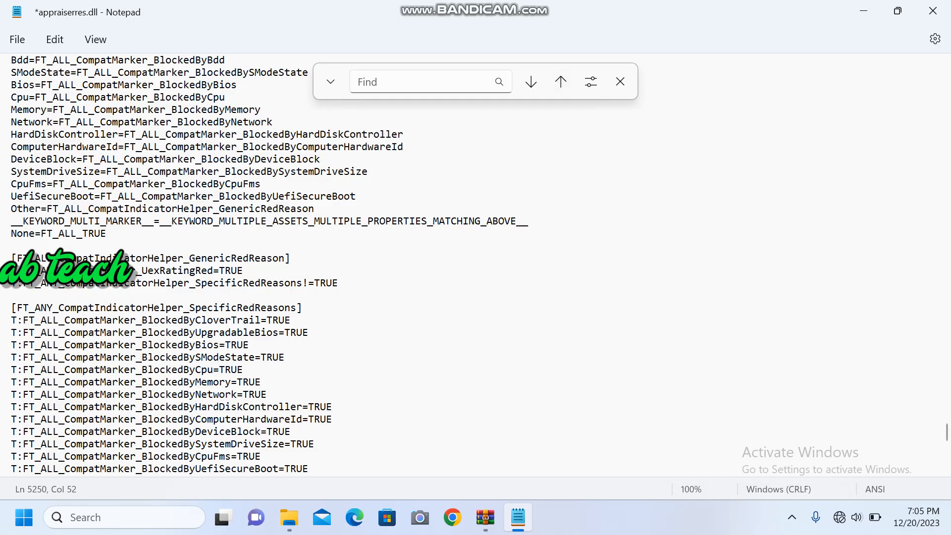
scroll(476, 265, "up", 20)
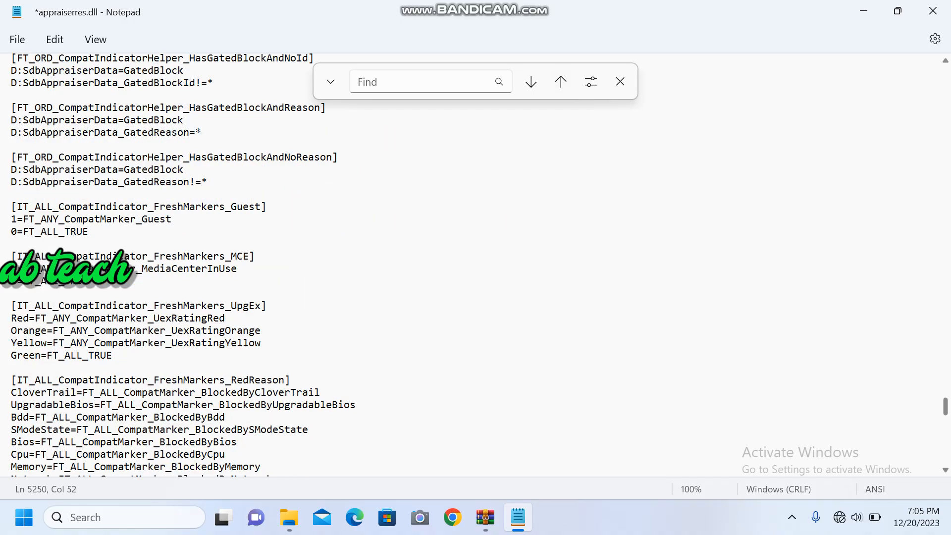
scroll(476, 265, "up", 20)
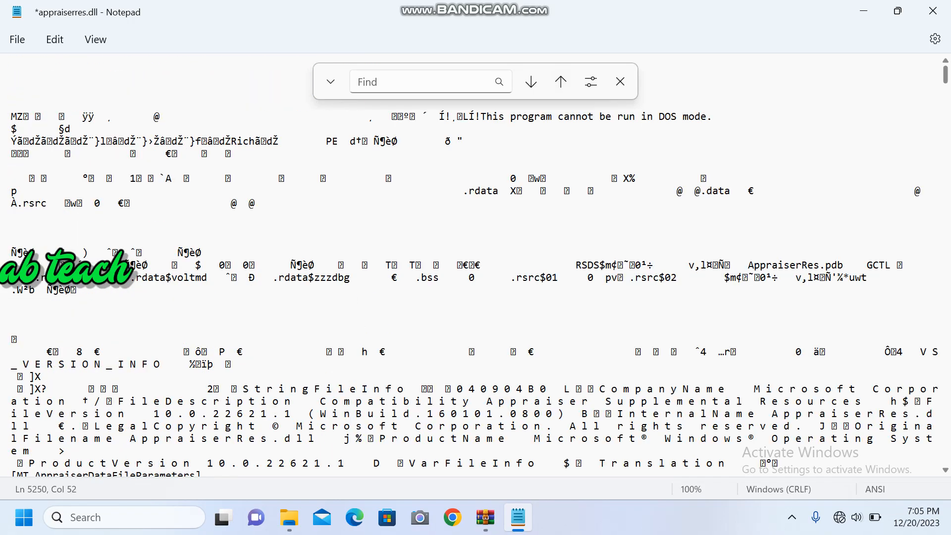
key("ctrl+f")
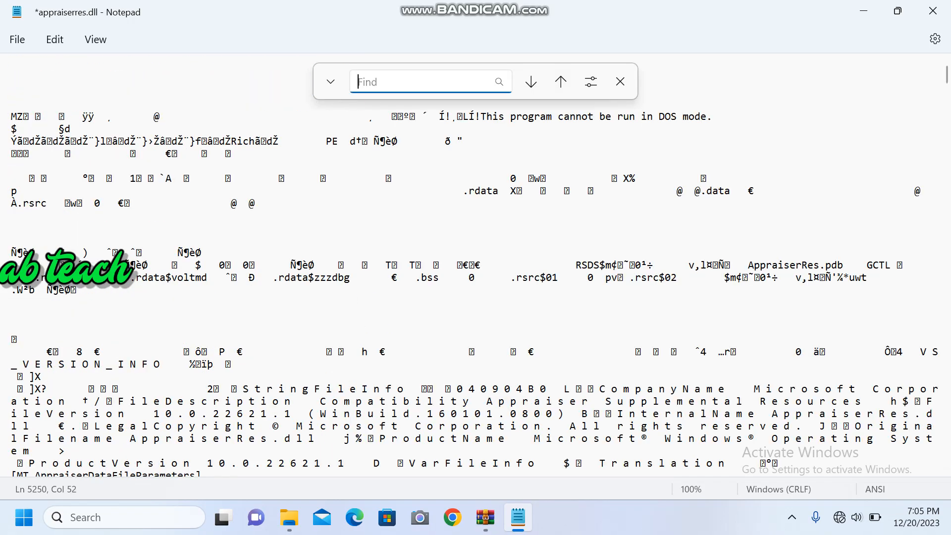
type("uef")
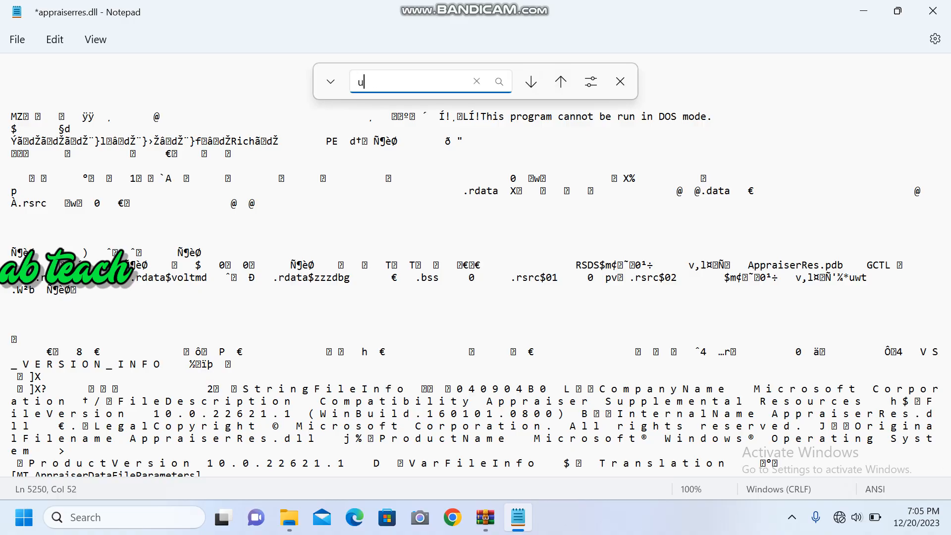